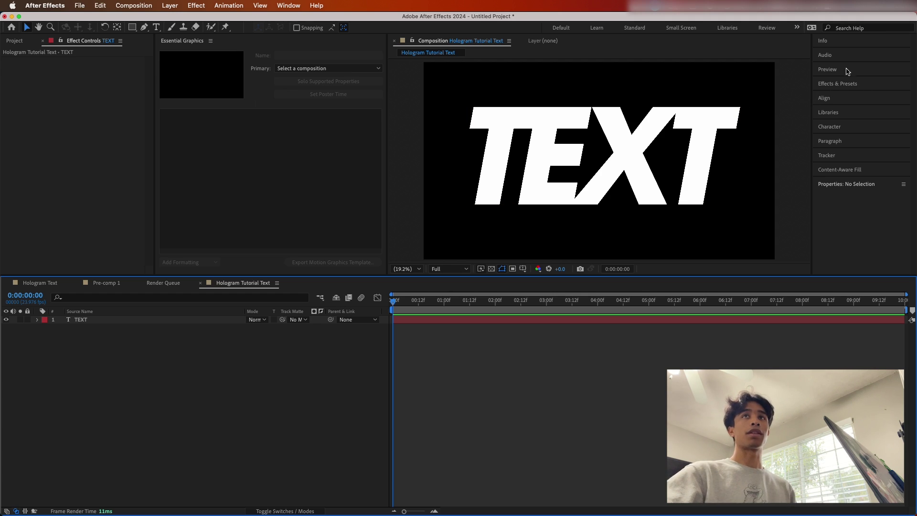
- Apply the Glow effect to the TEXT layer and set its Glow Radius to 189
click(834, 84)
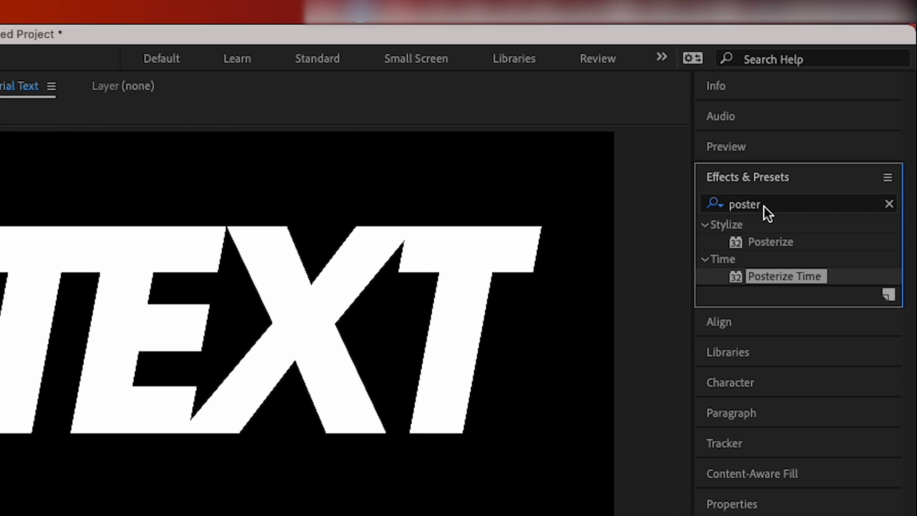
click(845, 97)
key(BackSpace)
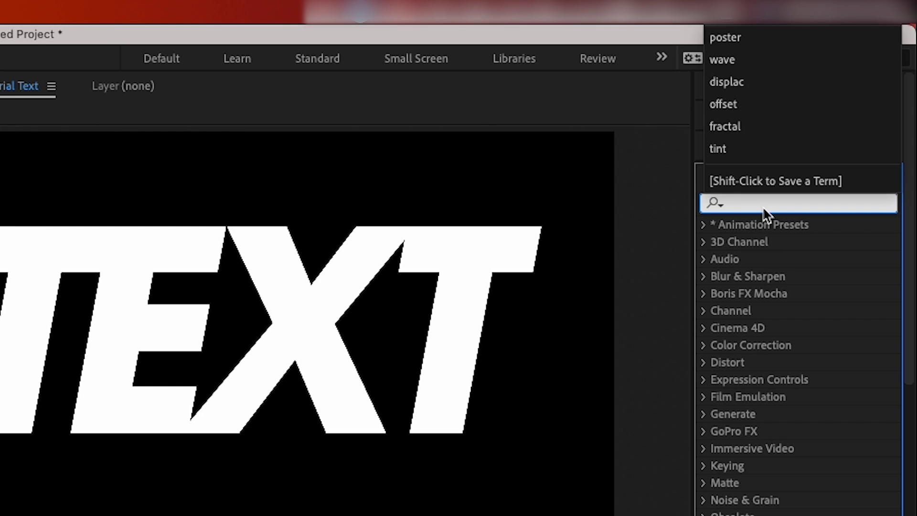
text(glow)
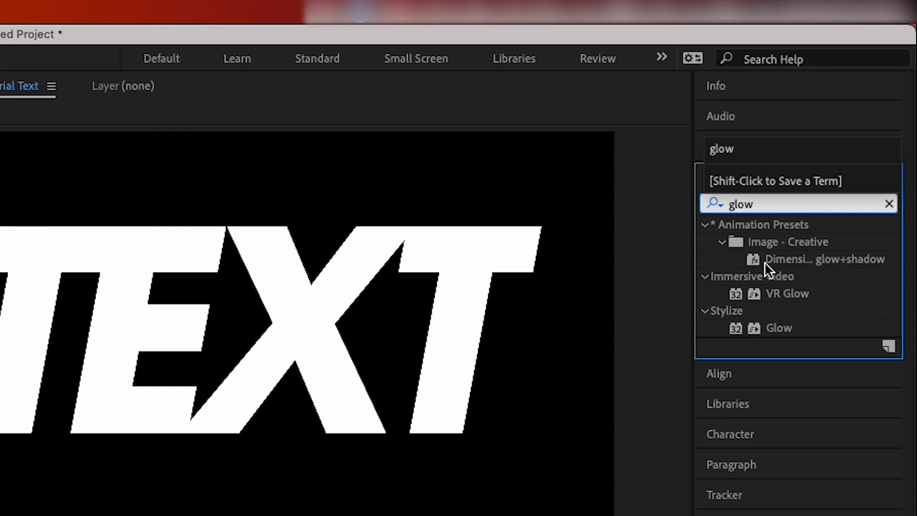
drag(779, 326, 269, 515)
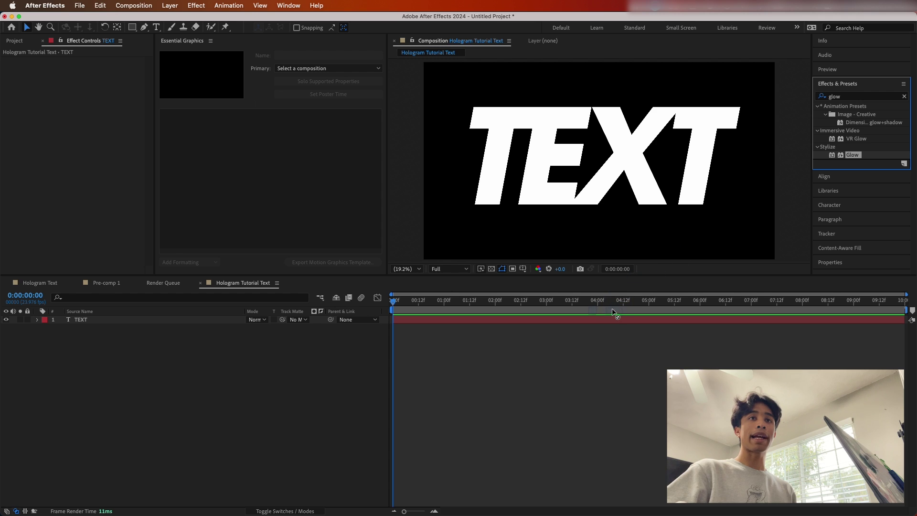
drag(613, 310, 612, 319)
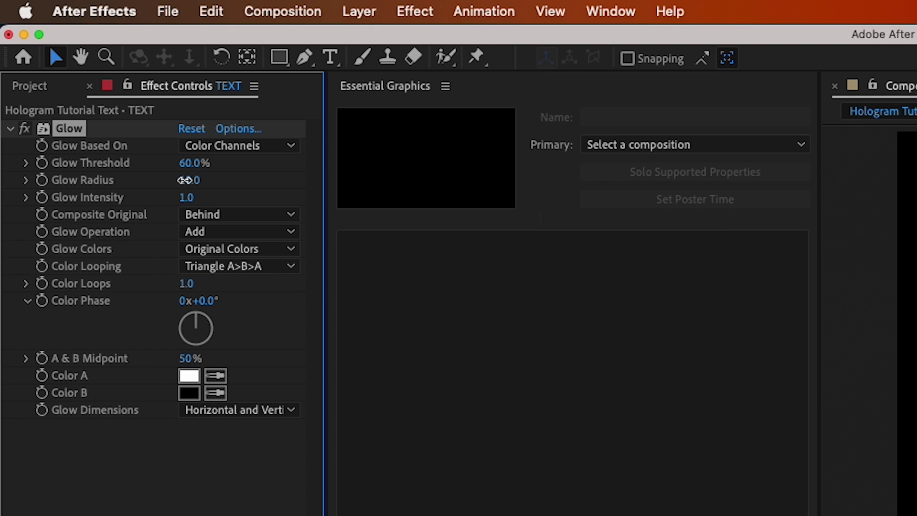
drag(88, 86, 169, 85)
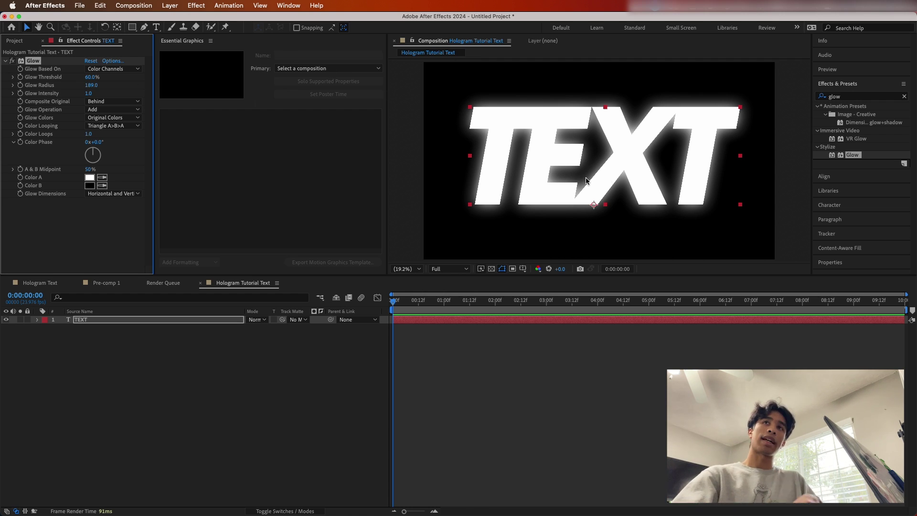
- Find the Venetian Blinds transition effect and apply it to the TEXT layer
click(836, 97)
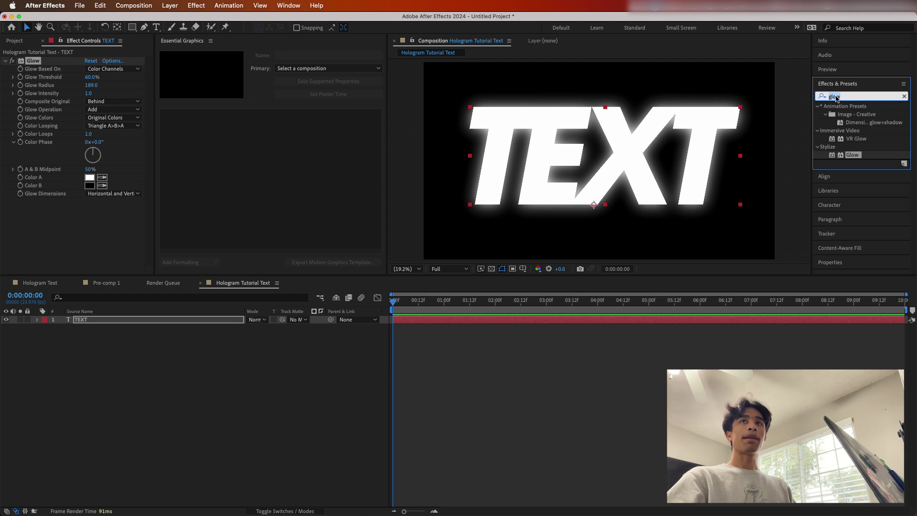
text(vene)
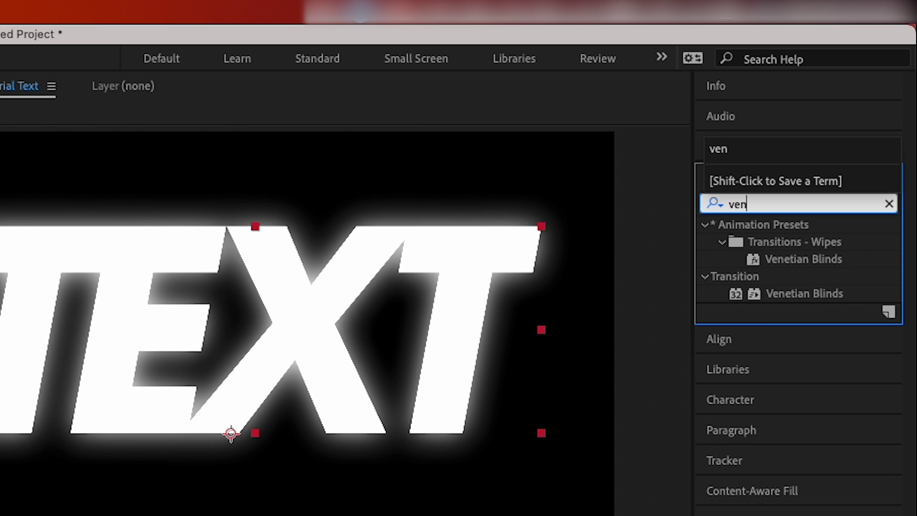
drag(853, 299, 594, 325)
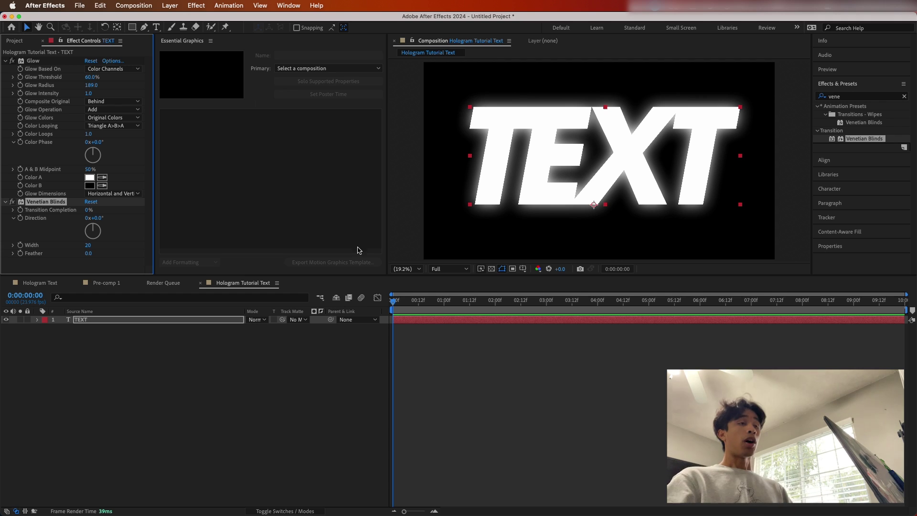
- Set the Venetian Blinds Transition Completion to 70% and its Direction to 90° for horizontal scan lines
click(88, 210)
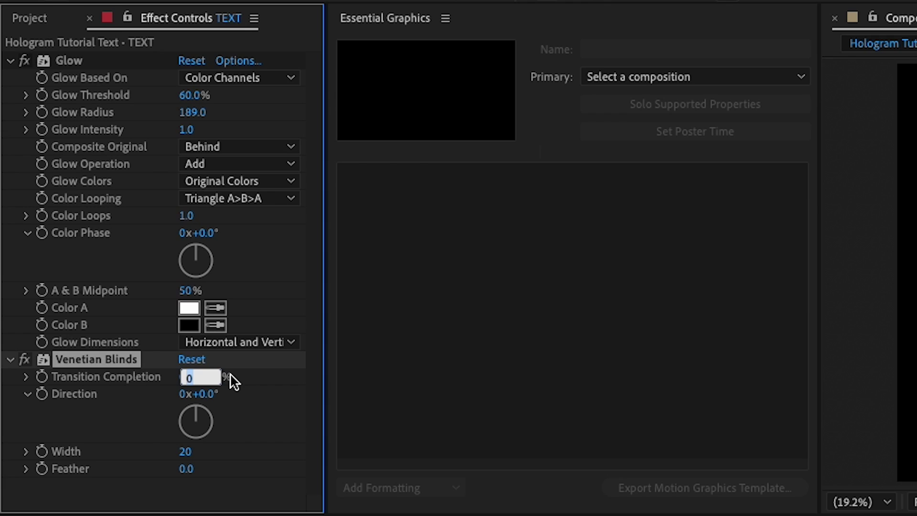
text(60)
key(Return)
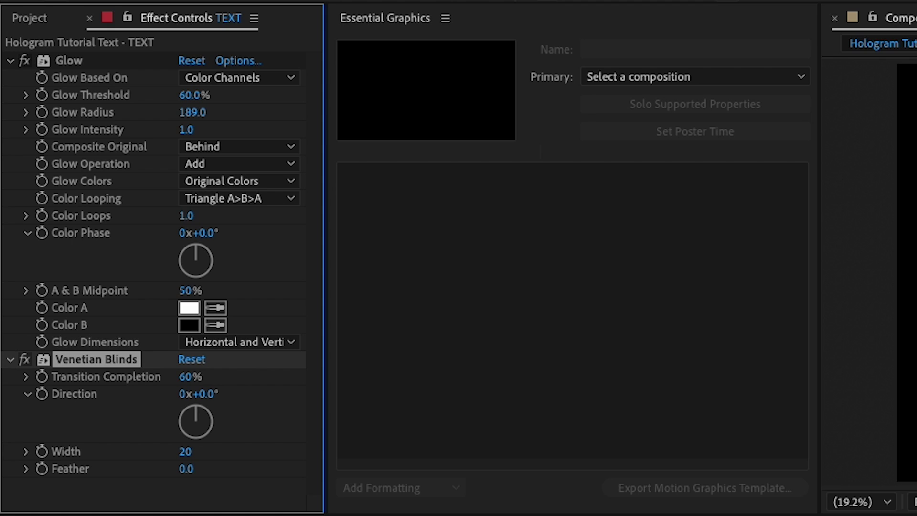
mouse_move(189, 376)
mouse_down()
mouse_move(205, 376)
mouse_move(198, 379)
mouse_up()
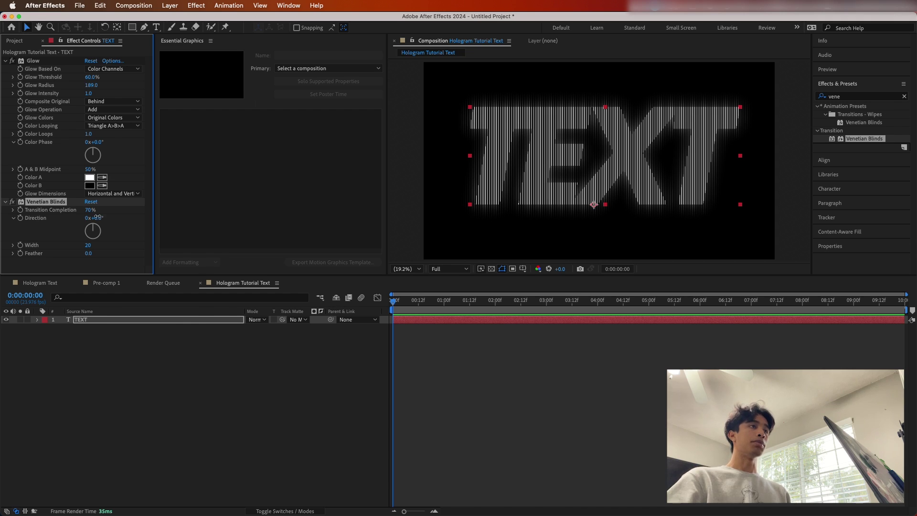
click(98, 218)
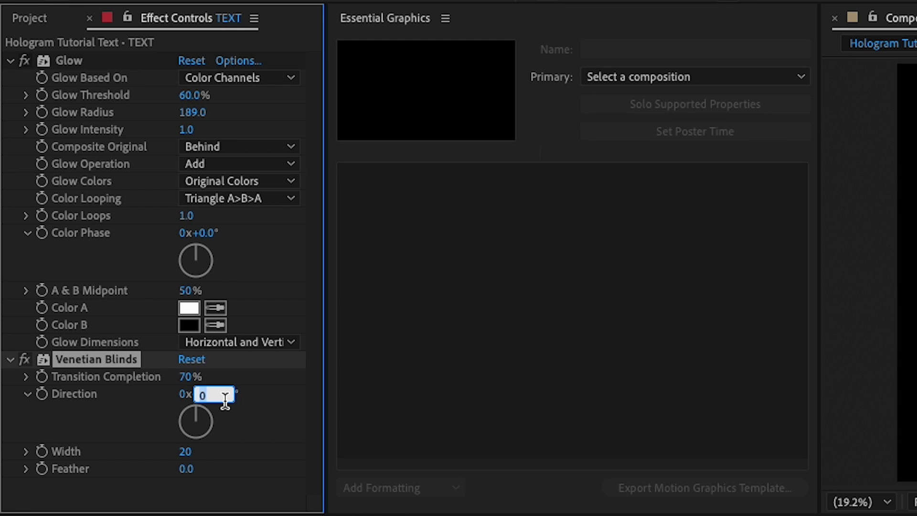
text(90)
key(Return)
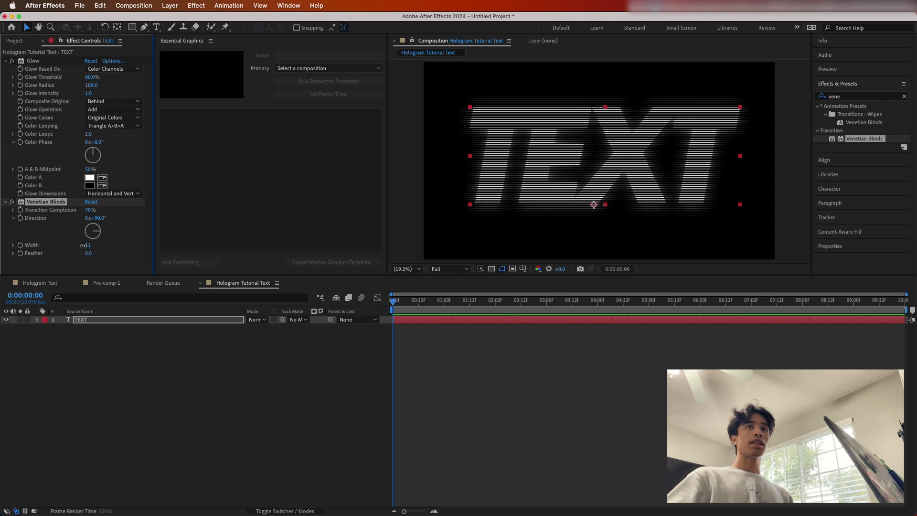
- Set the Venetian Blinds Width to 16 and its Feather to 2
drag(83, 246, 88, 248)
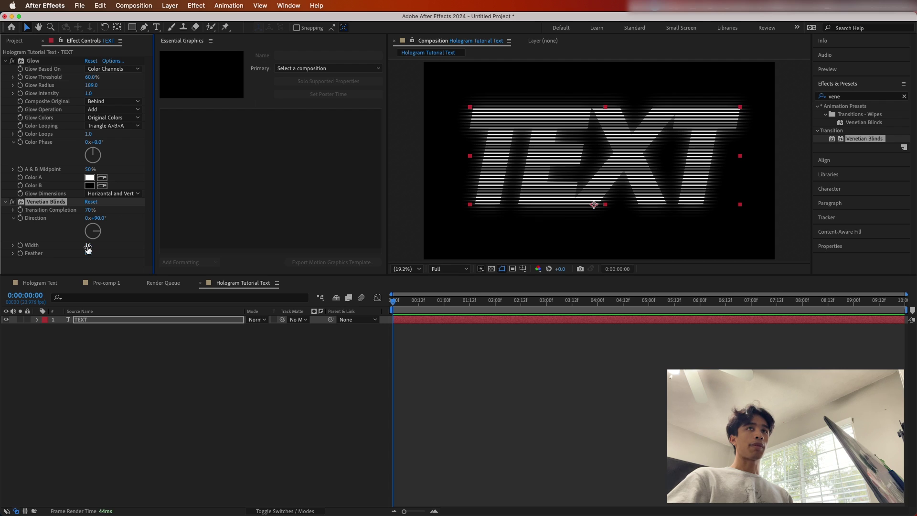
click(89, 253)
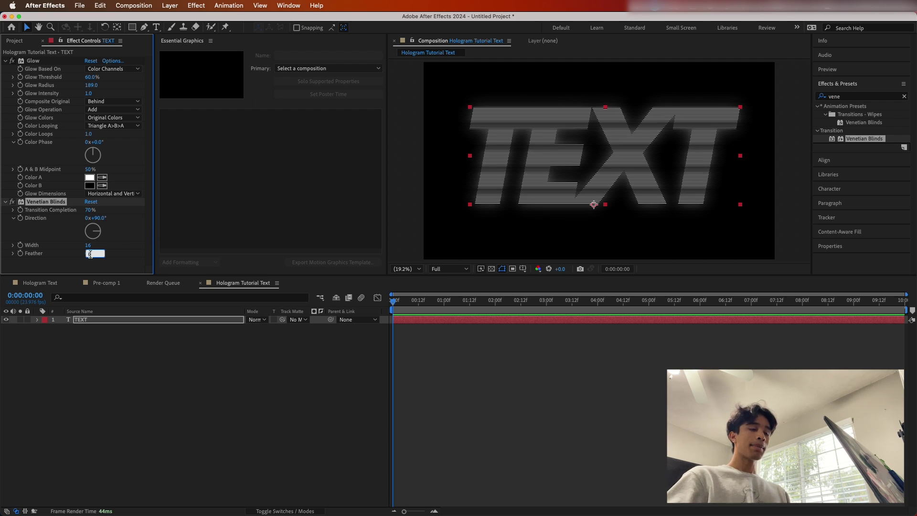
text(2)
key(Return)
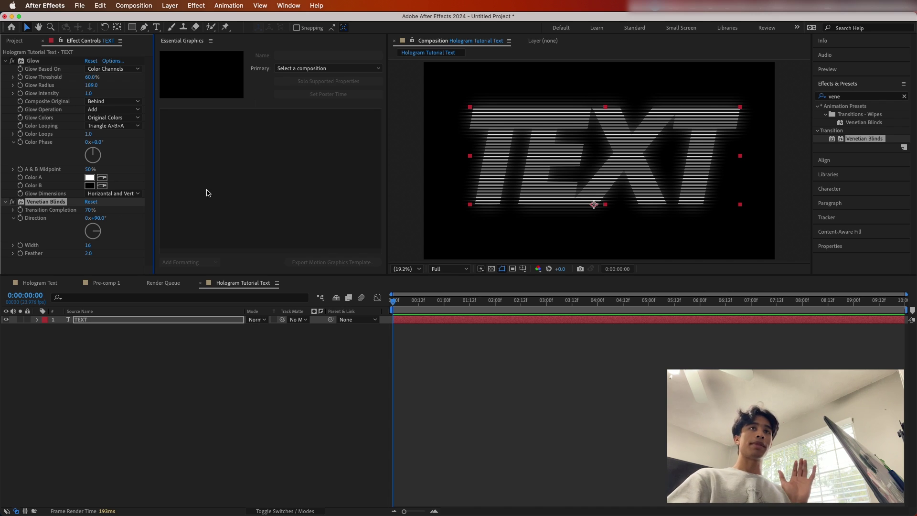
- Set the Venetian Blinds Width to 20 and briefly play back the composition
click(88, 245)
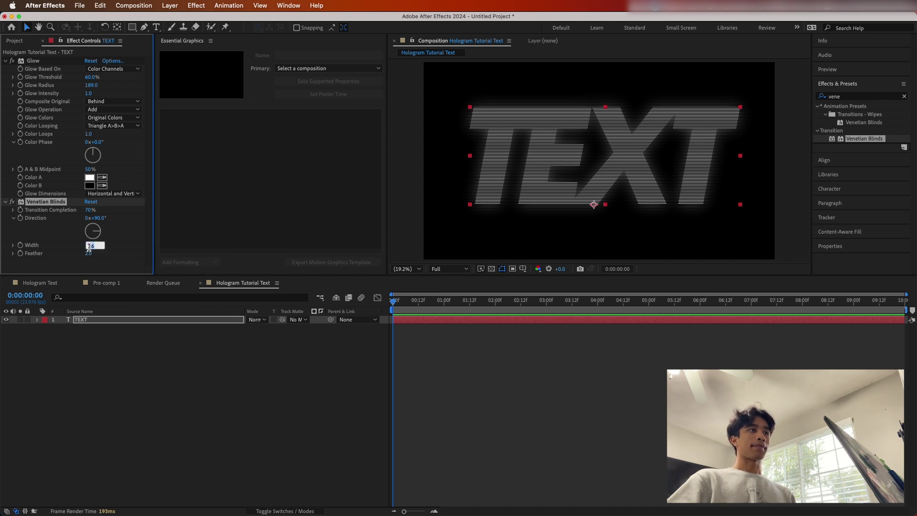
text(2)
text(0)
key(Return)
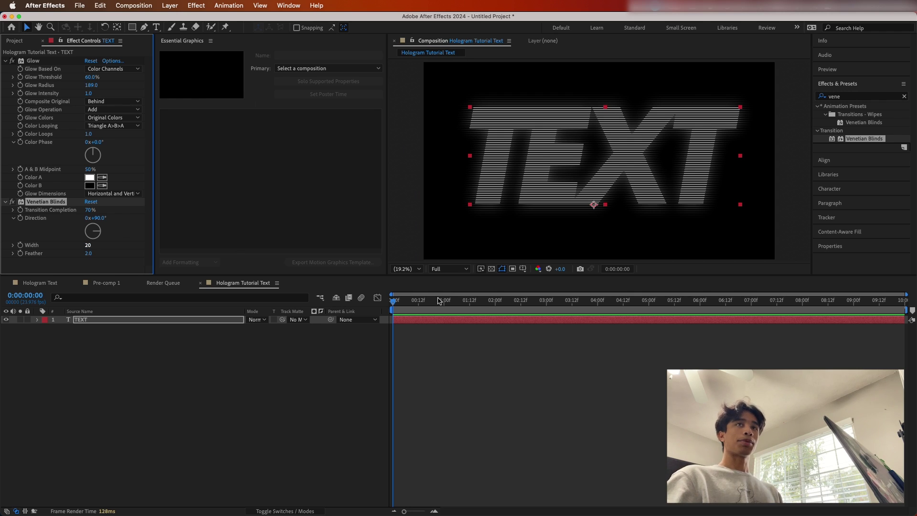
key(space)
key(space)
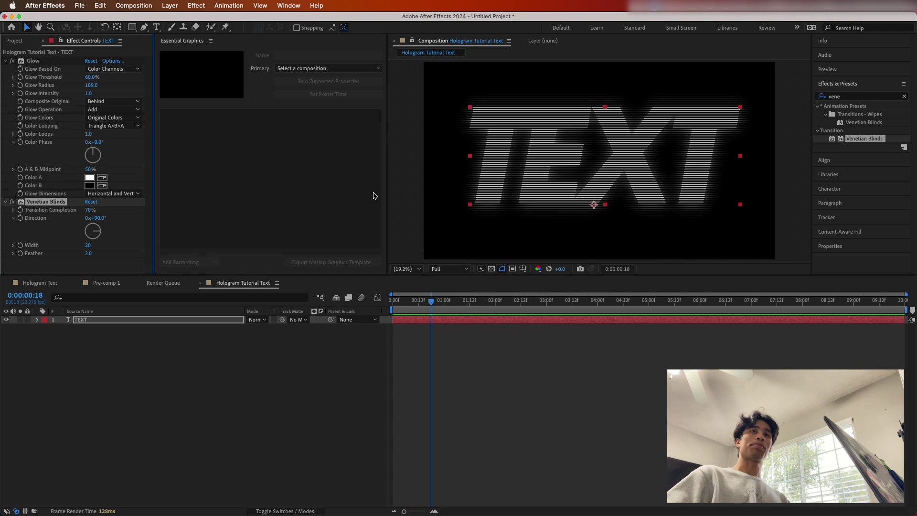
- Find the Wave Warp distortion effect and apply it to the TEXT layer
click(810, 97)
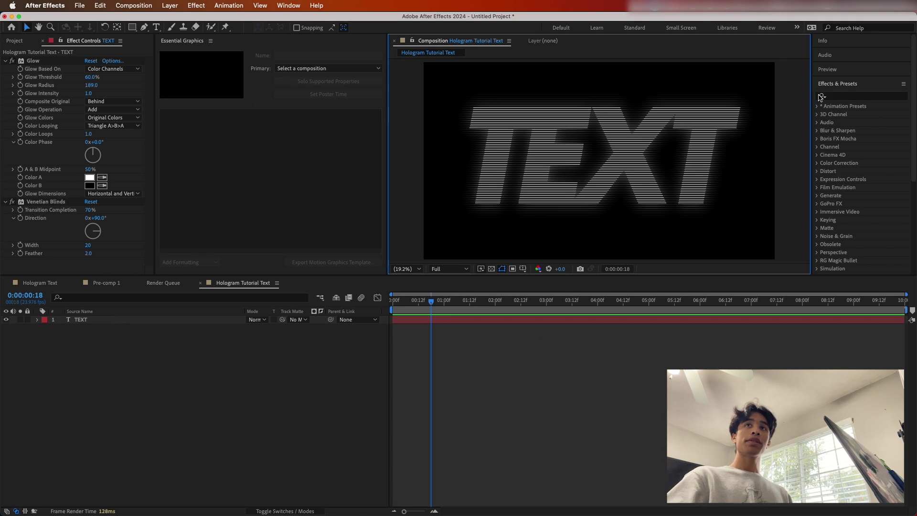
click(845, 97)
text(wave)
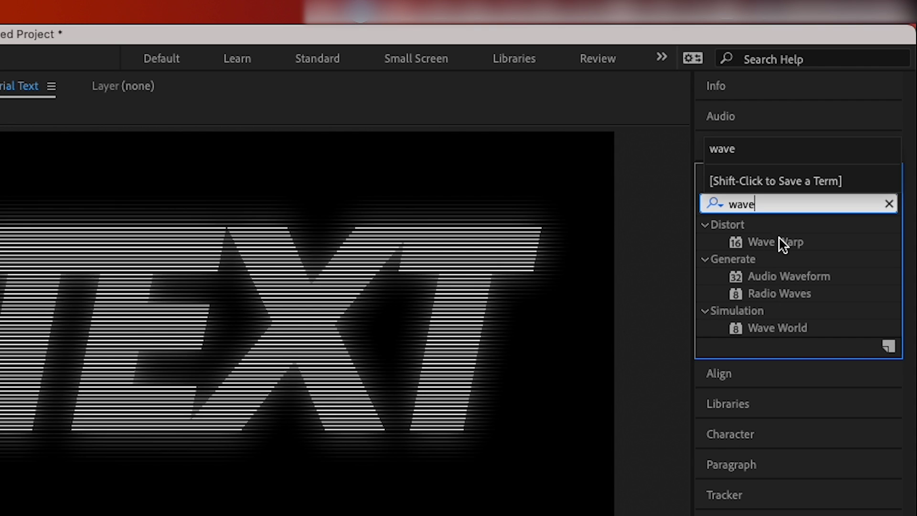
drag(778, 239, 494, 515)
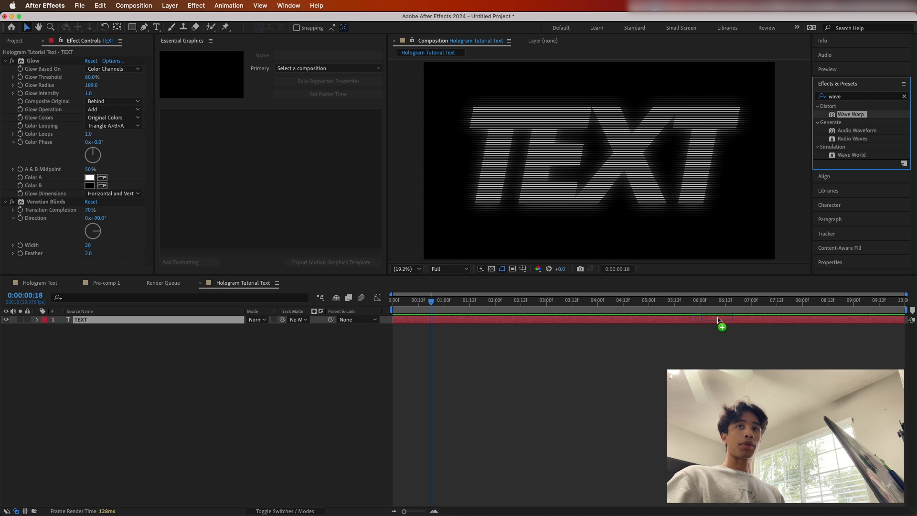
drag(717, 320, 722, 319)
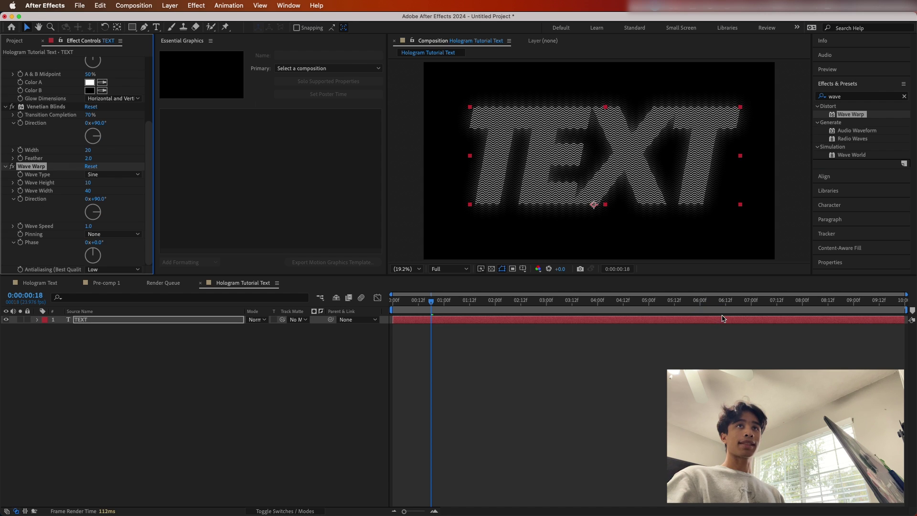
- Set Wave Warp to the Square wave type with a Direction of 0° and a Wave Width of 223
click(114, 174)
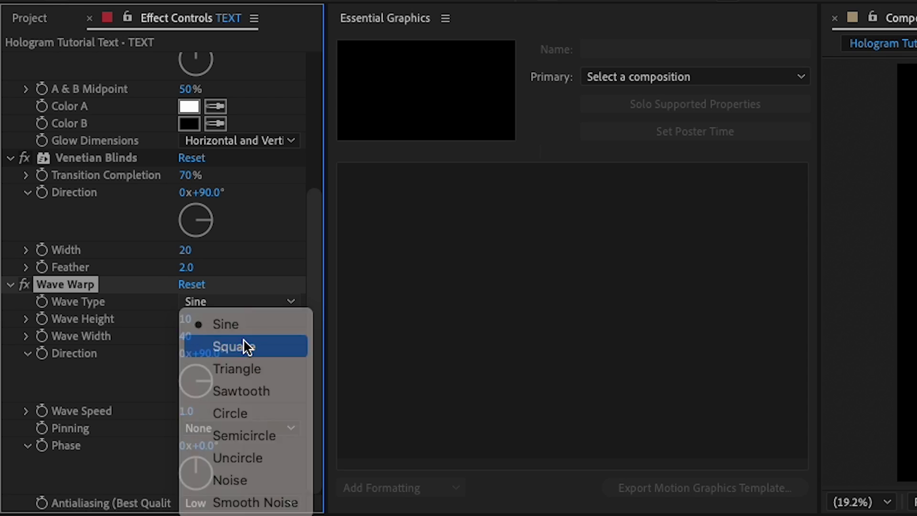
click(114, 195)
click(212, 352)
text(0)
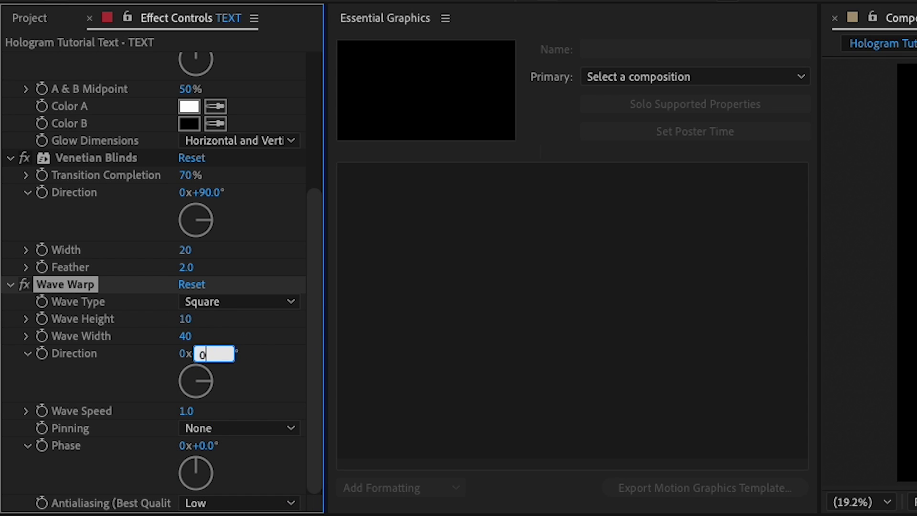
key(Return)
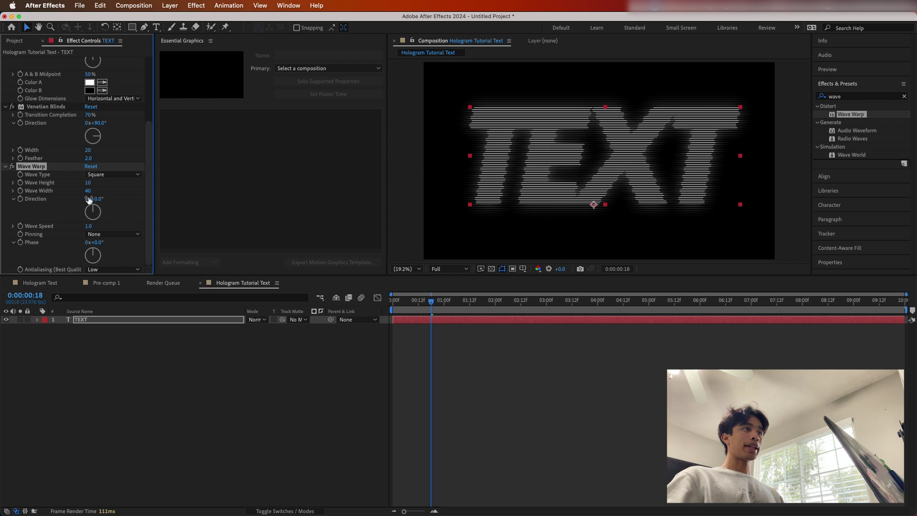
drag(88, 193, 301, 184)
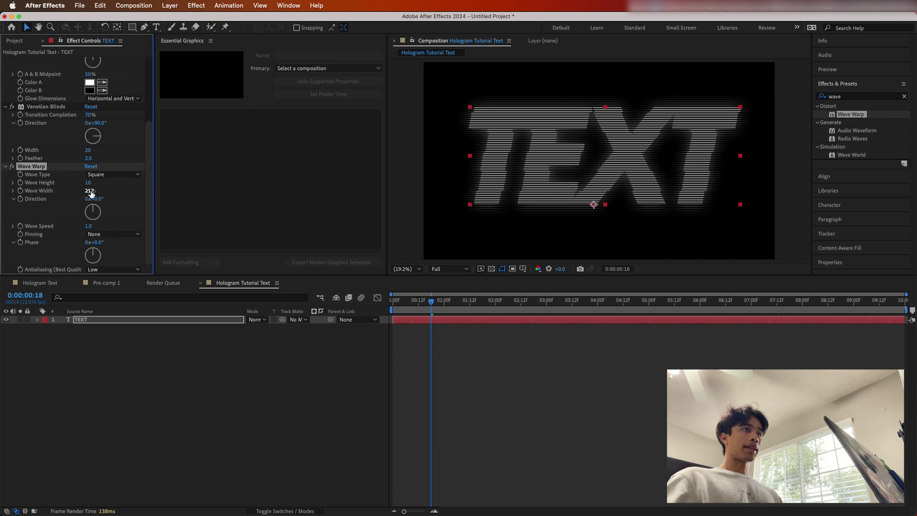
drag(191, 337, 263, 334)
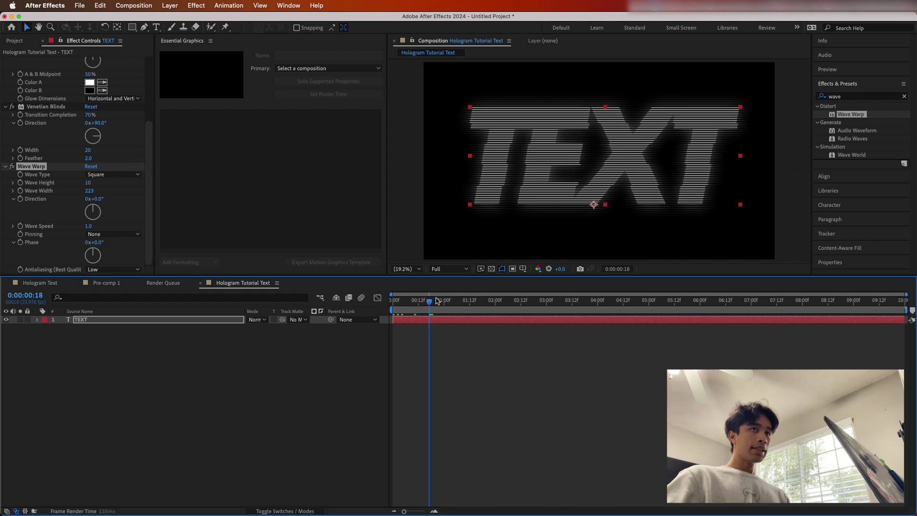
- Keyframe the Wave Warp Phase from 0 at the composition's start to 15 revolutions at 0:00:09:23, and preview the animation
drag(437, 300, 396, 304)
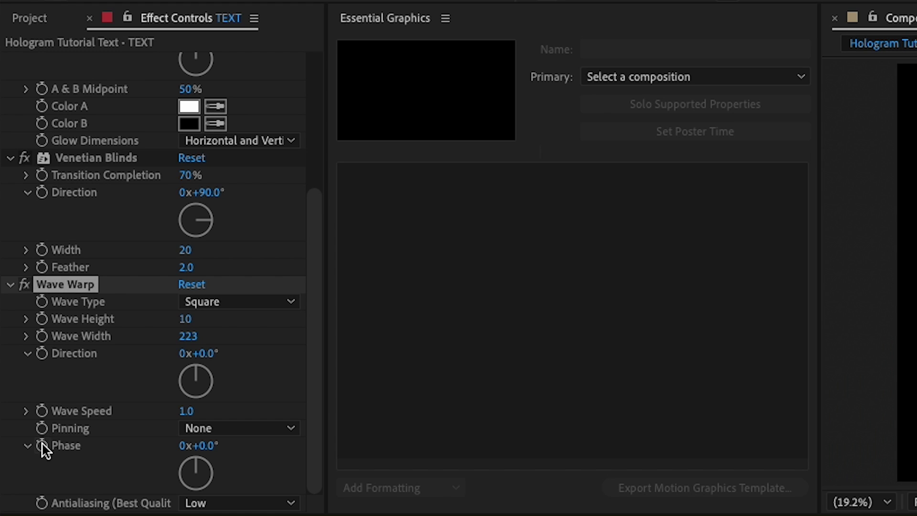
click(20, 242)
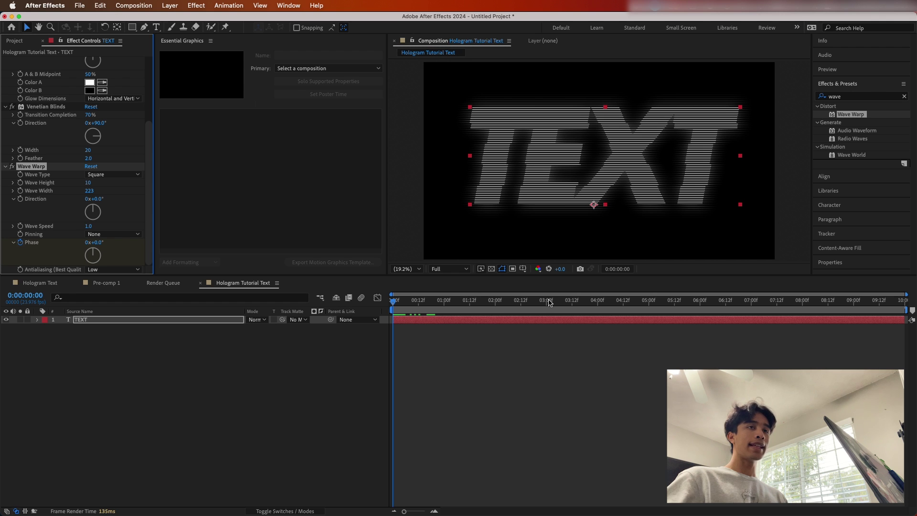
drag(394, 302, 902, 300)
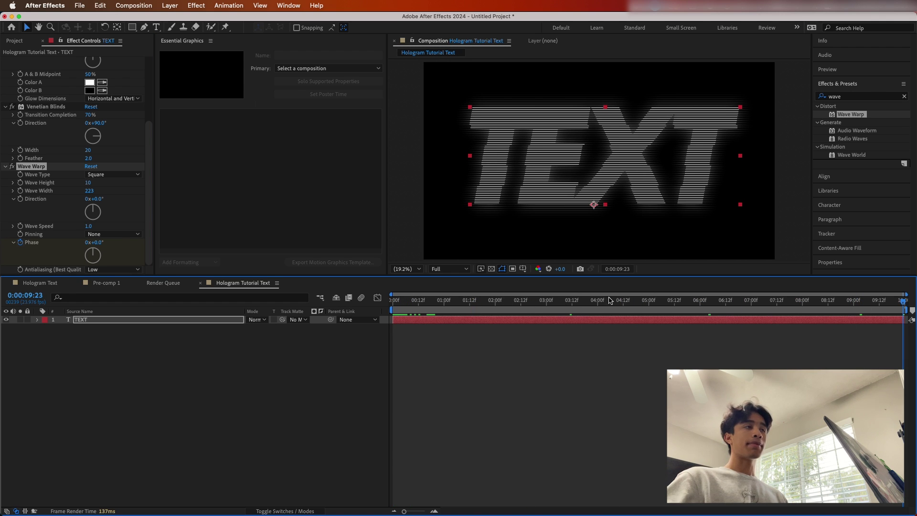
click(87, 243)
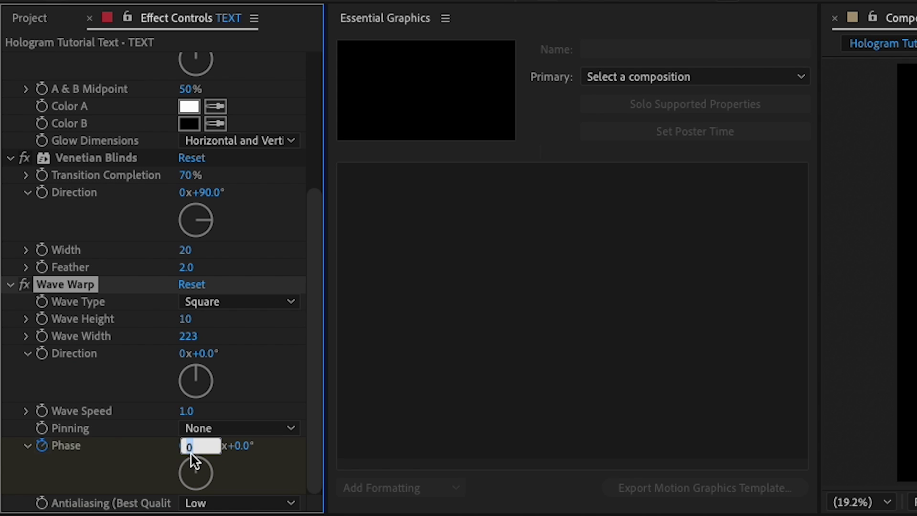
text(15)
key(Return)
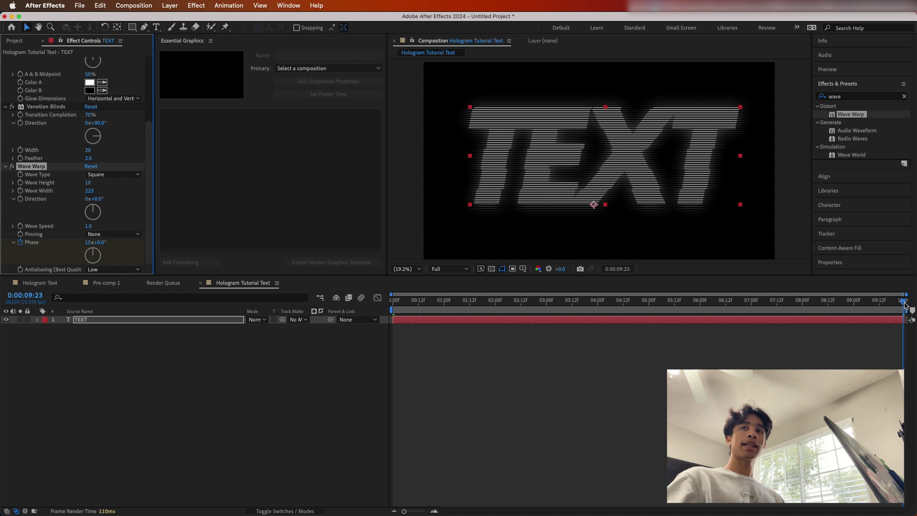
key(space)
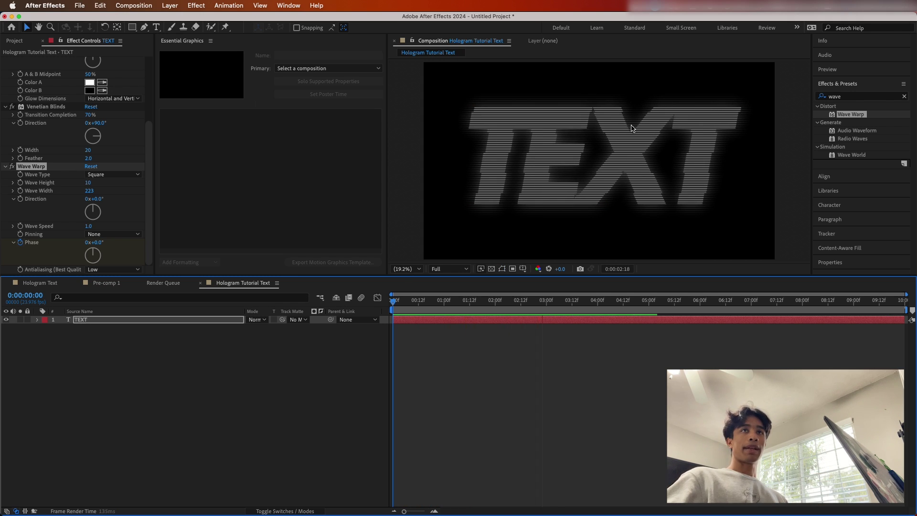
- Stop the preview and return the playhead to the composition's start
key(space)
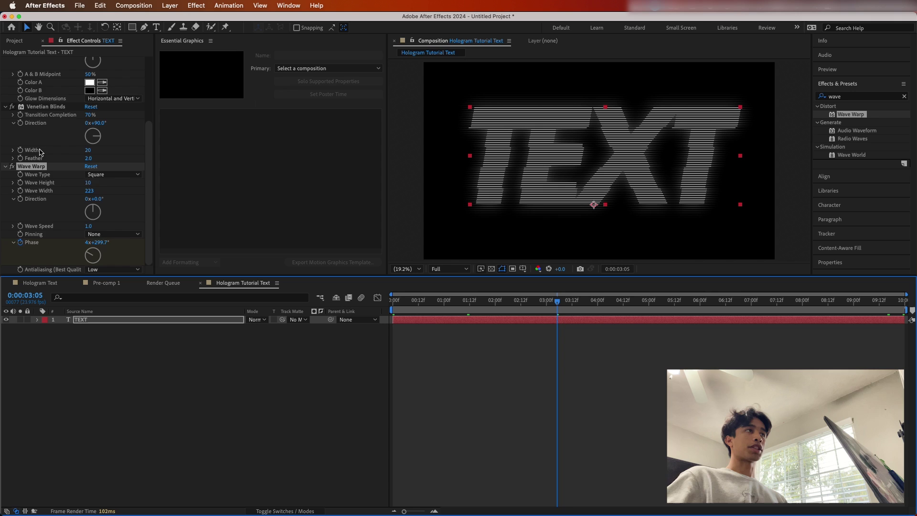
scroll(40, 152, up, 1)
scroll(52, 146, down, 1)
key(Home)
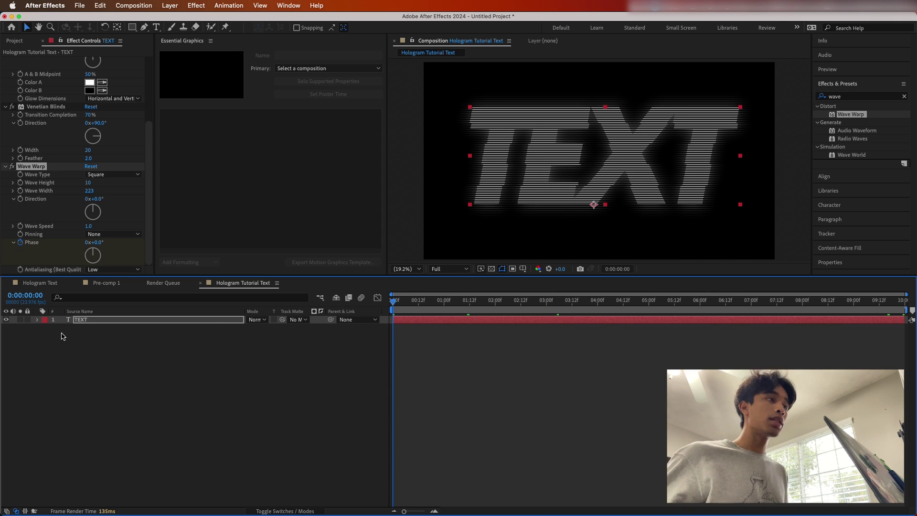
- In the TEXT layer's timeline Wave Warp properties, keyframe Wave Height at 10 at 0:00:01:01 and 189 at 0:00:01:04
click(37, 320)
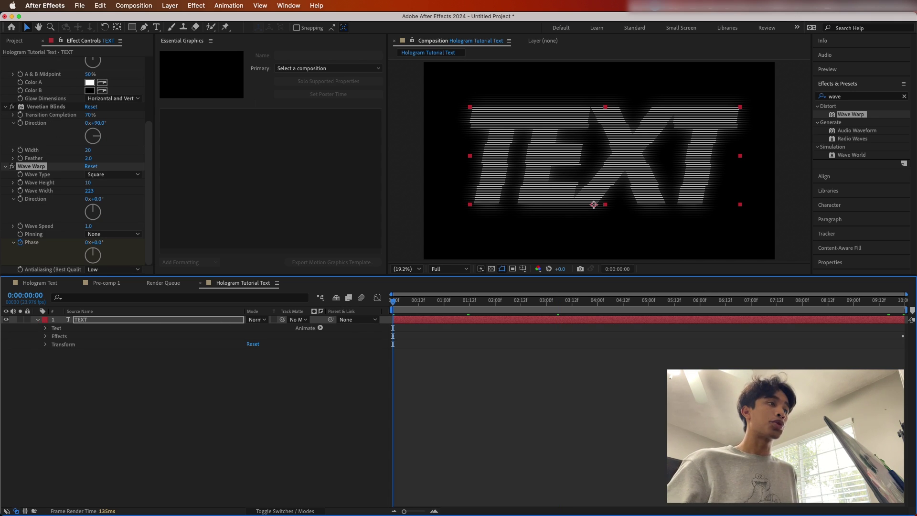
click(46, 337)
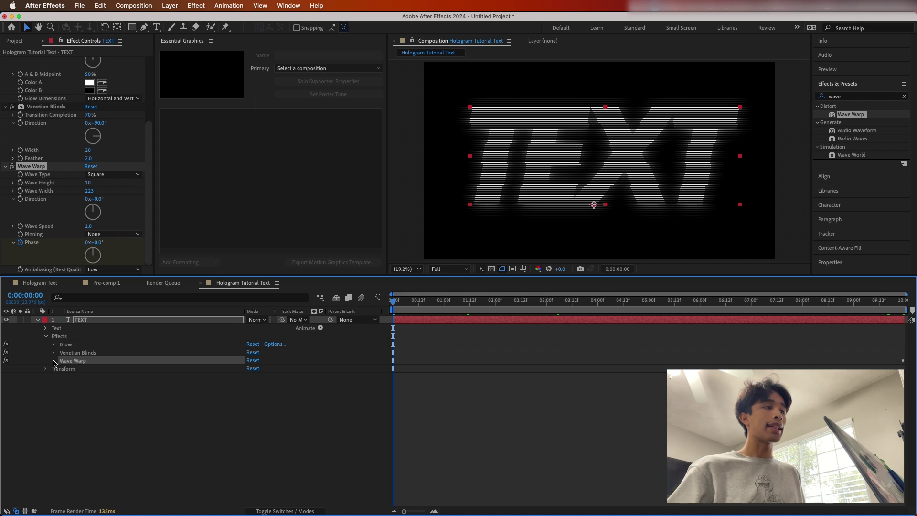
click(53, 361)
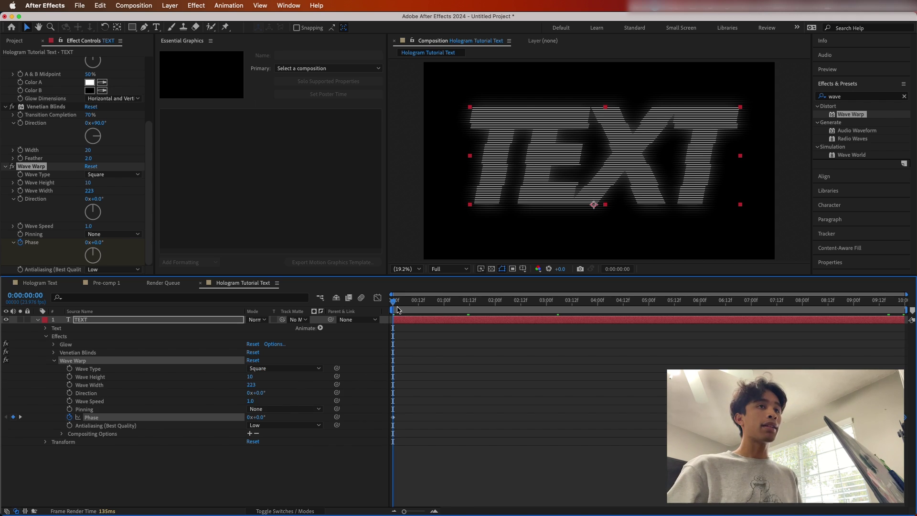
key(space)
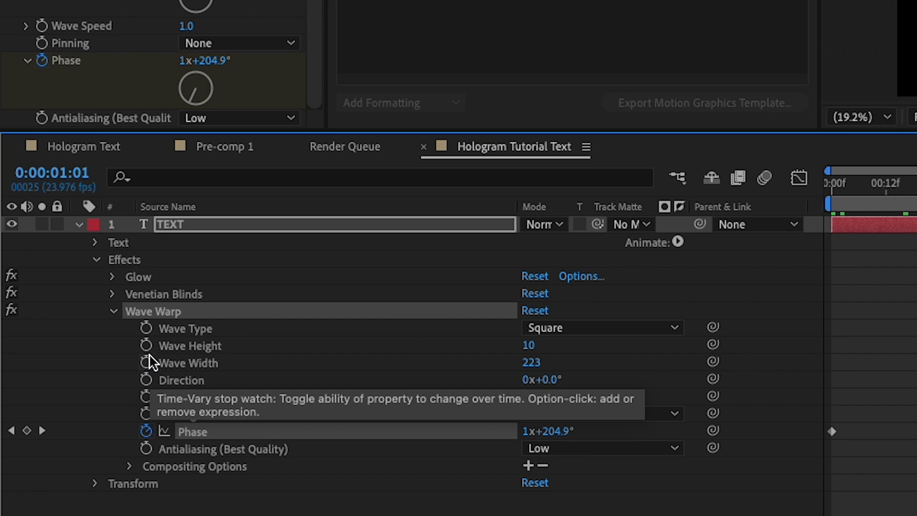
click(69, 377)
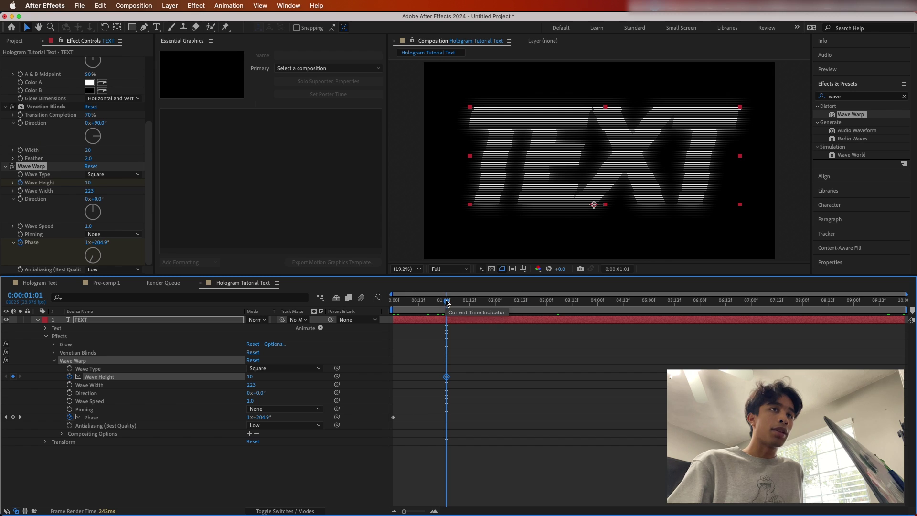
drag(446, 301, 454, 304)
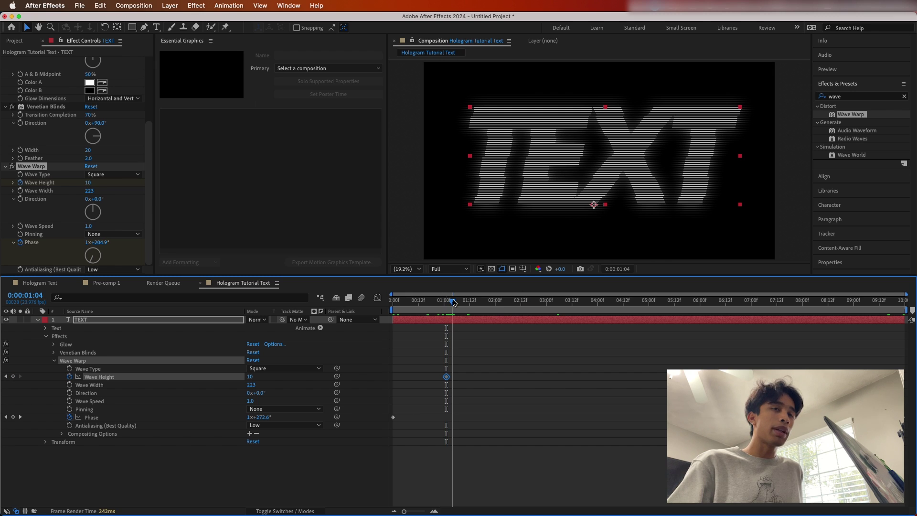
drag(249, 376, 390, 376)
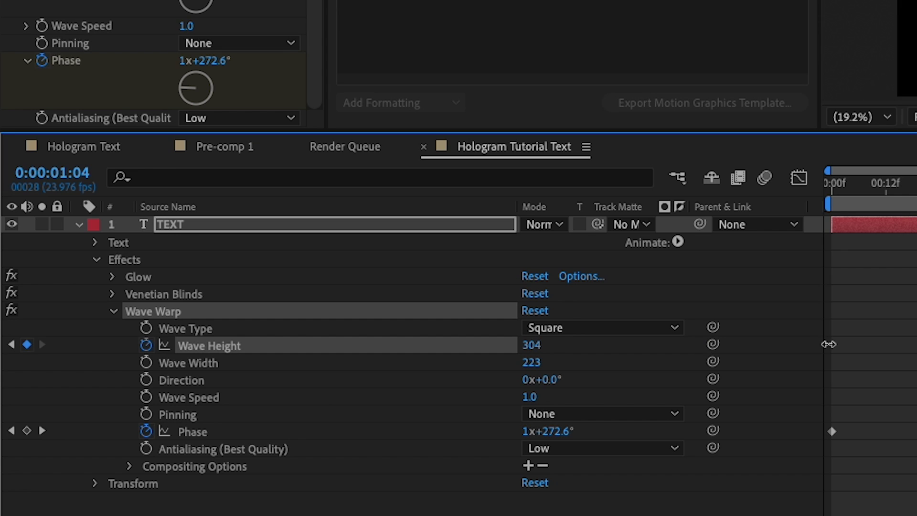
drag(789, 344, 710, 345)
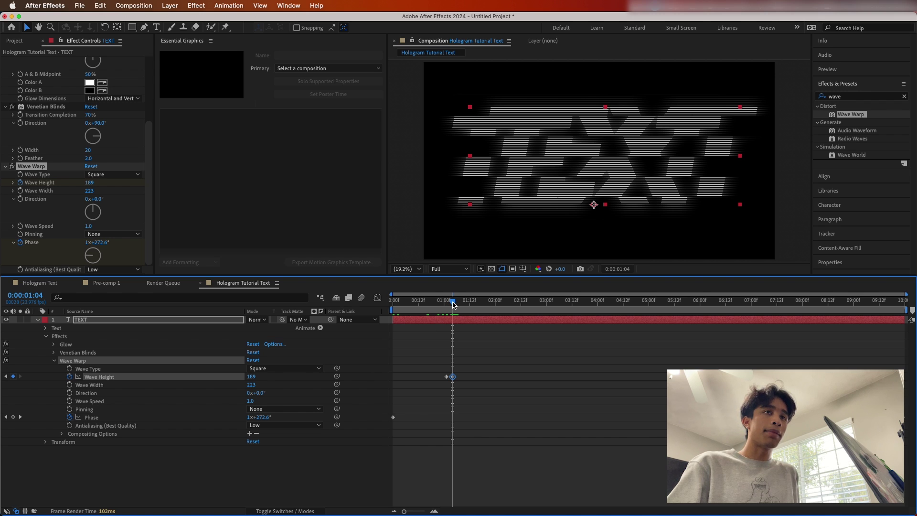
- Add a Wave Height keyframe of 0 at 0:00:01:08
drag(454, 305, 461, 304)
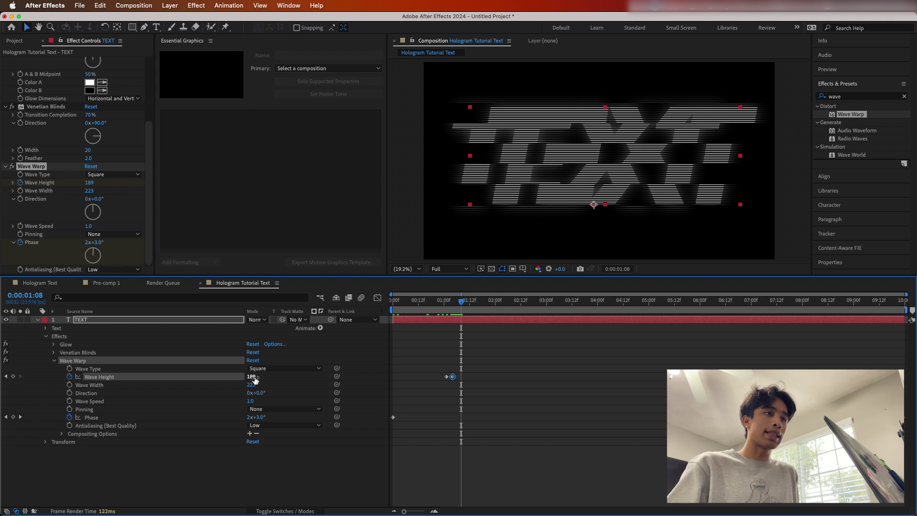
click(253, 377)
text(0)
key(Return)
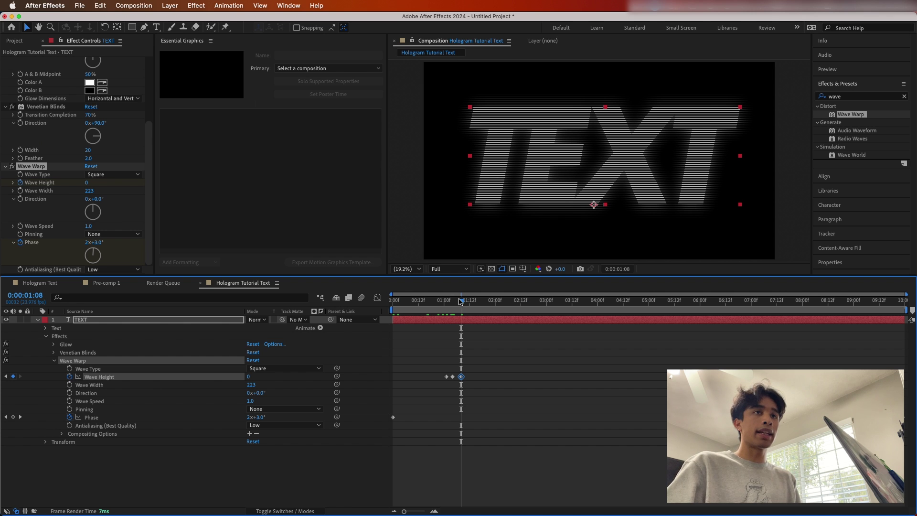
- Preview the glitch, tighten the outer Wave Height keyframes to 0:00:01:02 and 0:00:01:06 around the middle one, and play it back from the start
drag(461, 300, 439, 301)
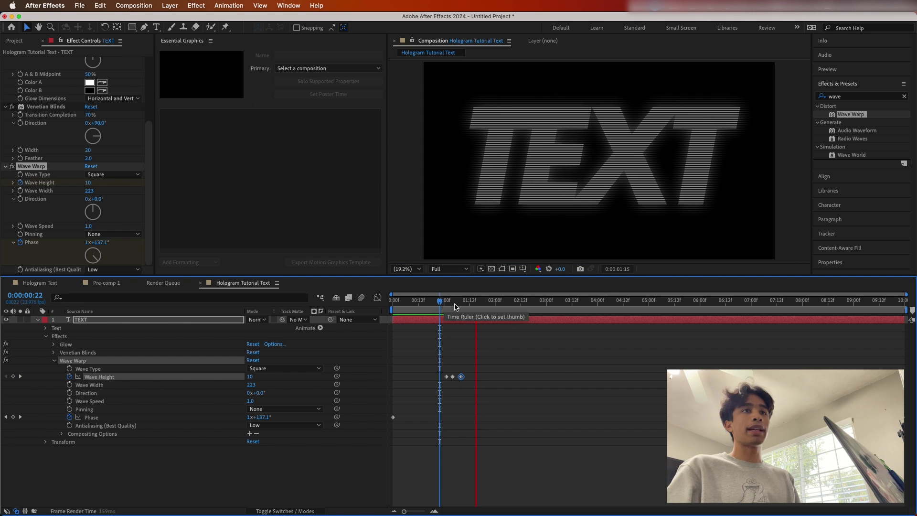
click(477, 300)
key(equal)
mouse_move(621, 304)
mouse_down()
mouse_move(393, 301)
mouse_move(606, 301)
mouse_up()
key(v)
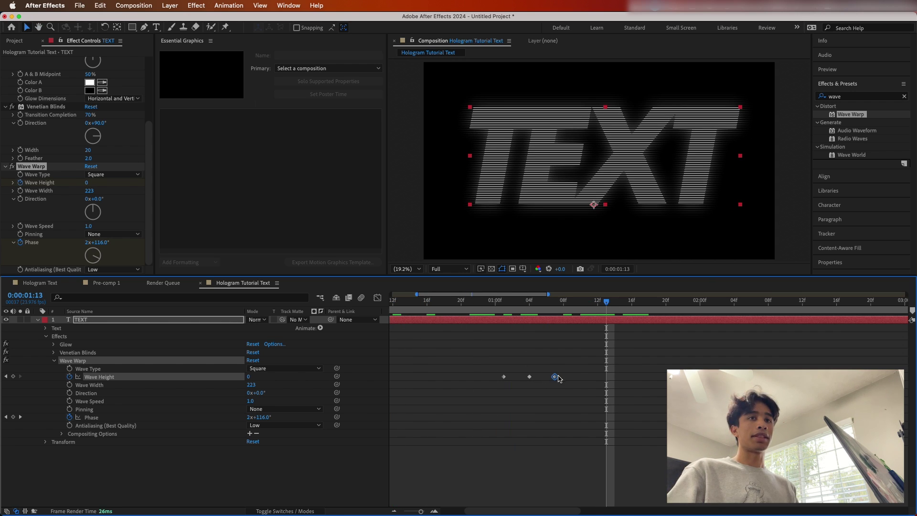
drag(554, 377, 513, 377)
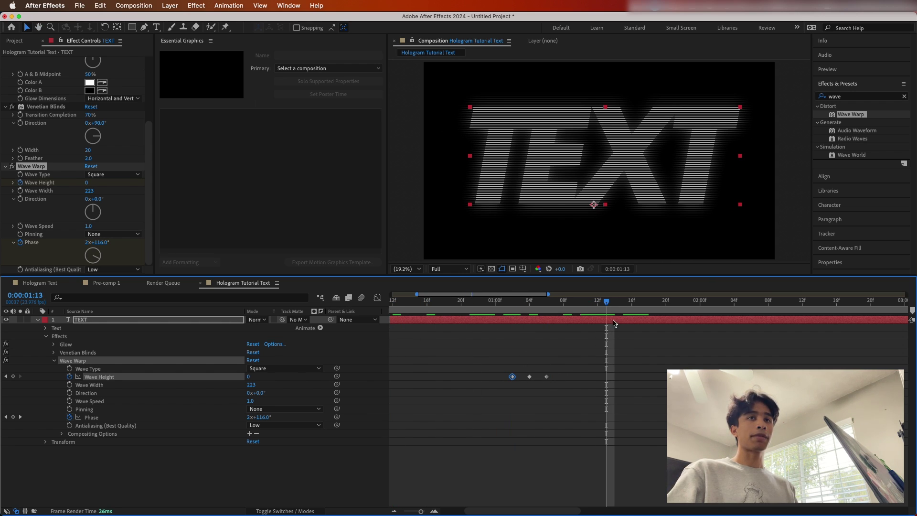
drag(609, 303, 589, 302)
key(Home)
key(space)
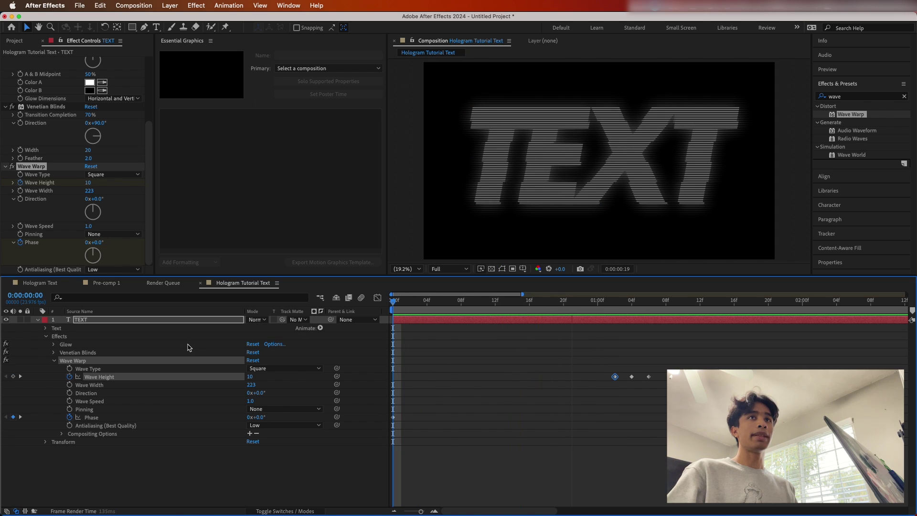
key(space)
- Duplicate the three Wave Height keyframes to about 0:00:02:19 and preview the composition from the start
key(minus)
key(minus)
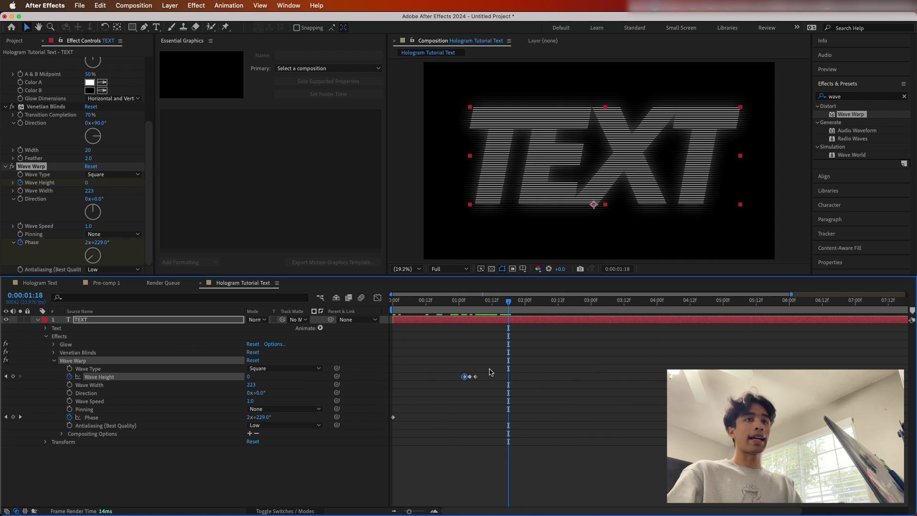
drag(478, 368, 457, 381)
key(space)
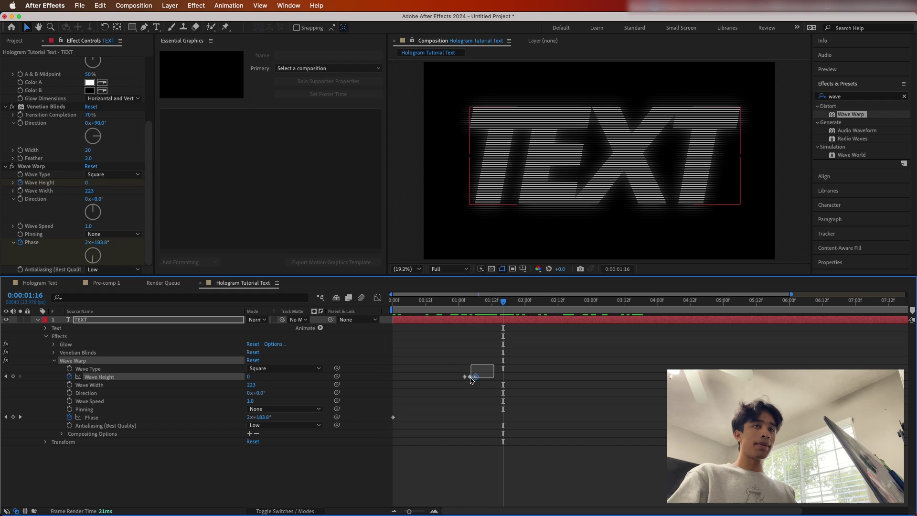
key(space)
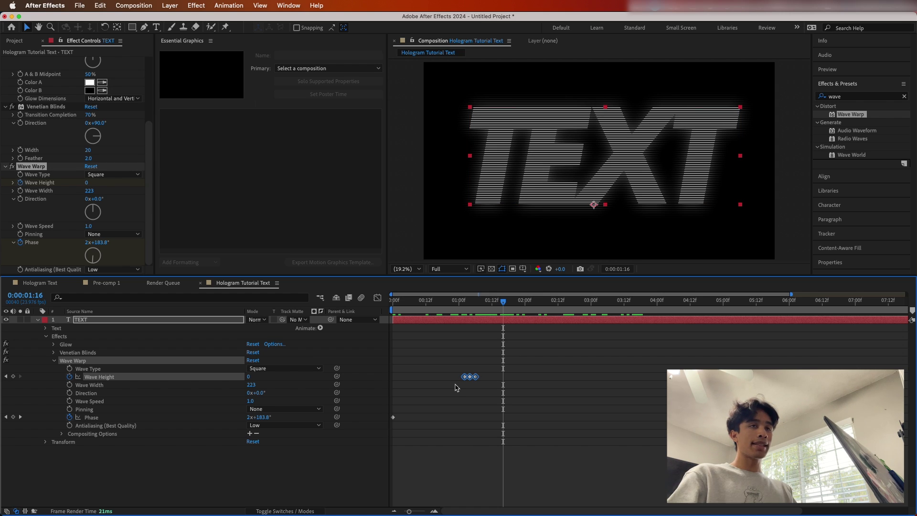
drag(522, 300, 393, 302)
key(super+v)
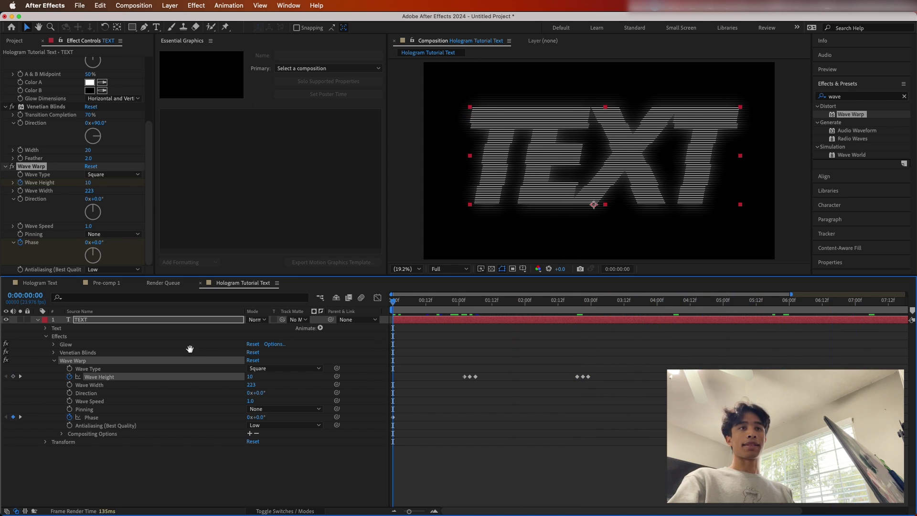
key(space)
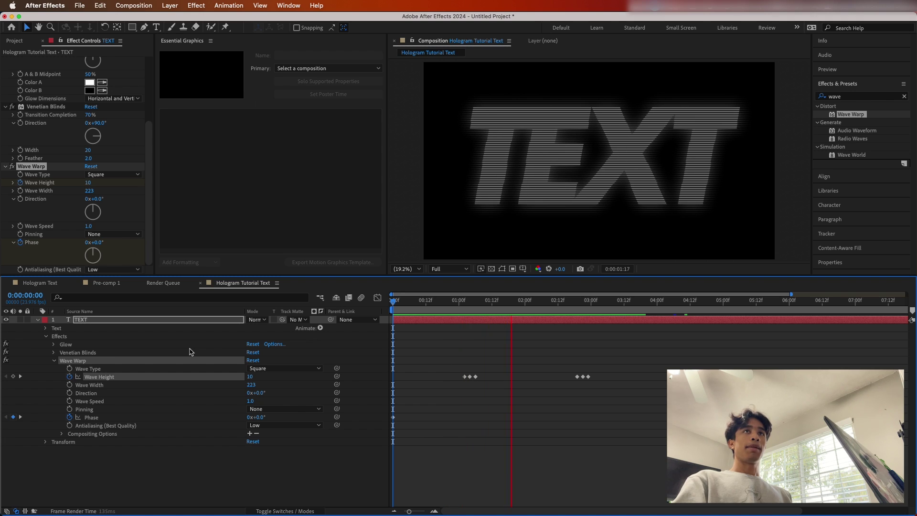
key(space)
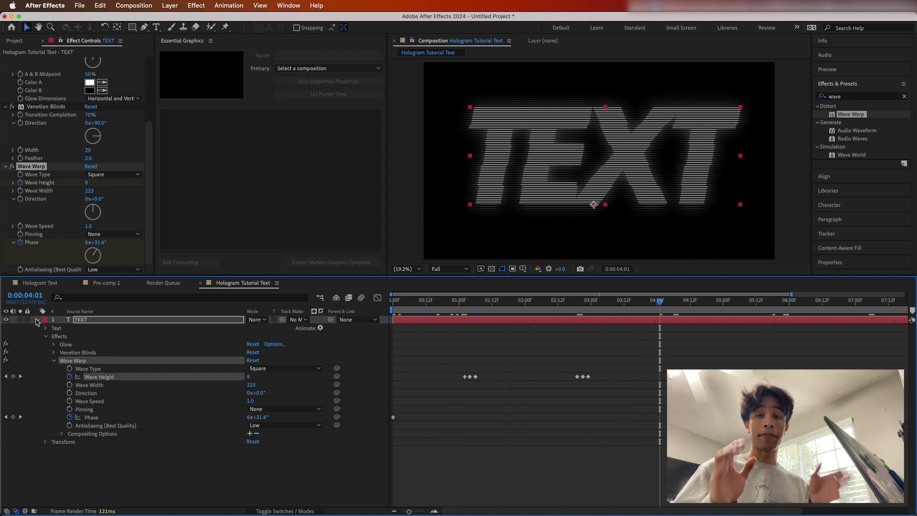
- Collapse the TEXT layer and create a black 3840 × 2160 px solid named Glitch above it
click(37, 320)
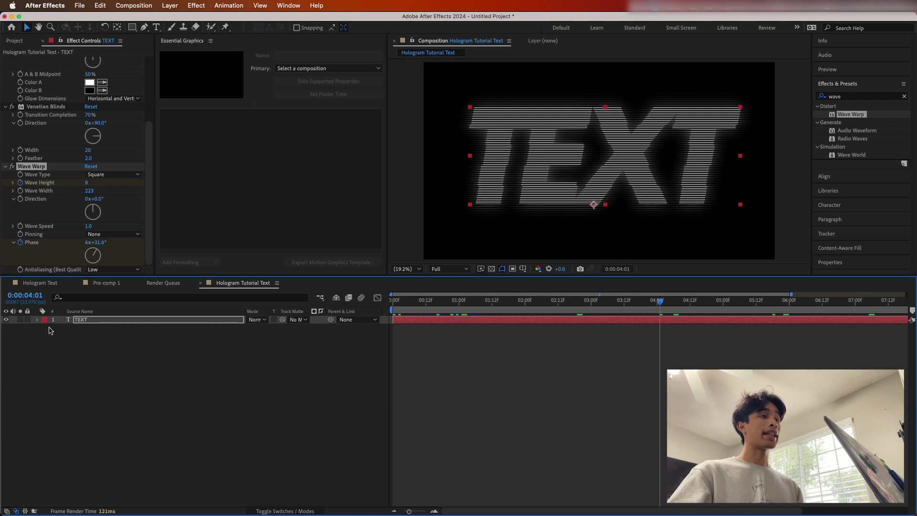
click(103, 379)
click(170, 5)
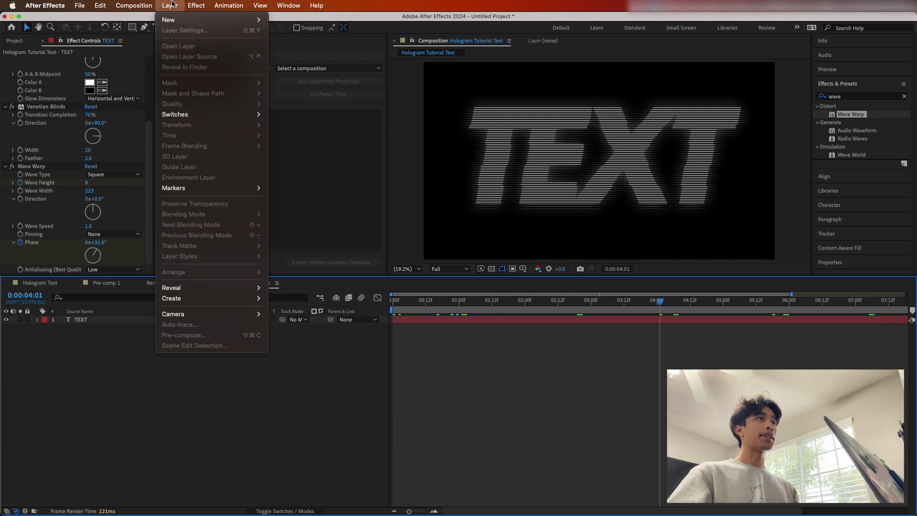
mouse_move(170, 18)
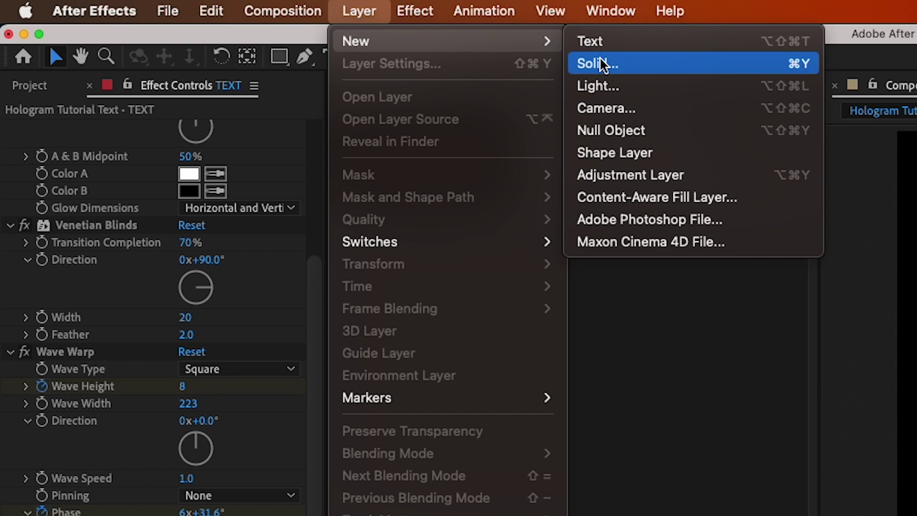
click(601, 58)
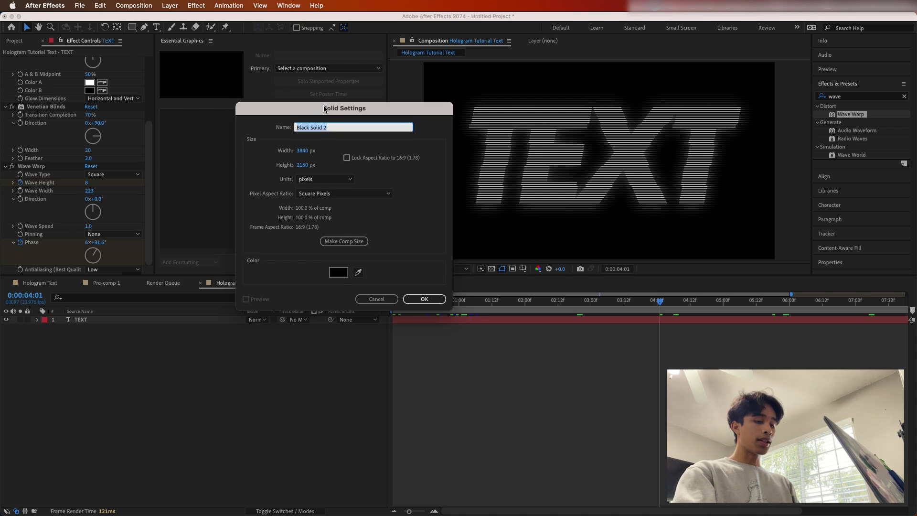
text(Glitch)
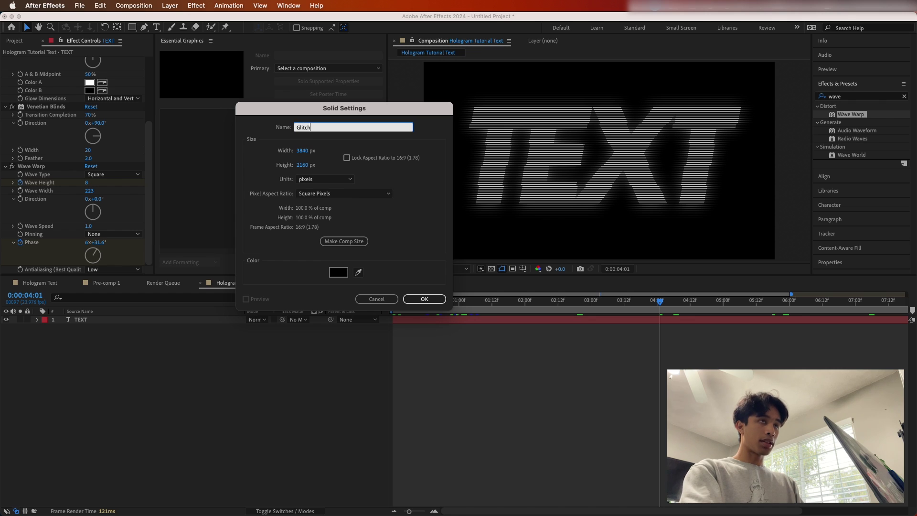
key(Return)
- Find the Fractal Noise effect and apply it to the Glitch solid
click(904, 96)
click(822, 96)
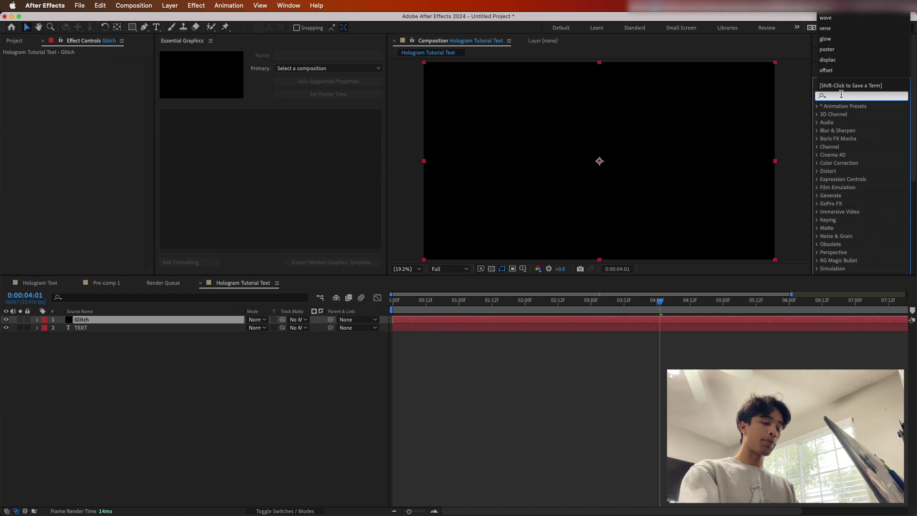
click(840, 94)
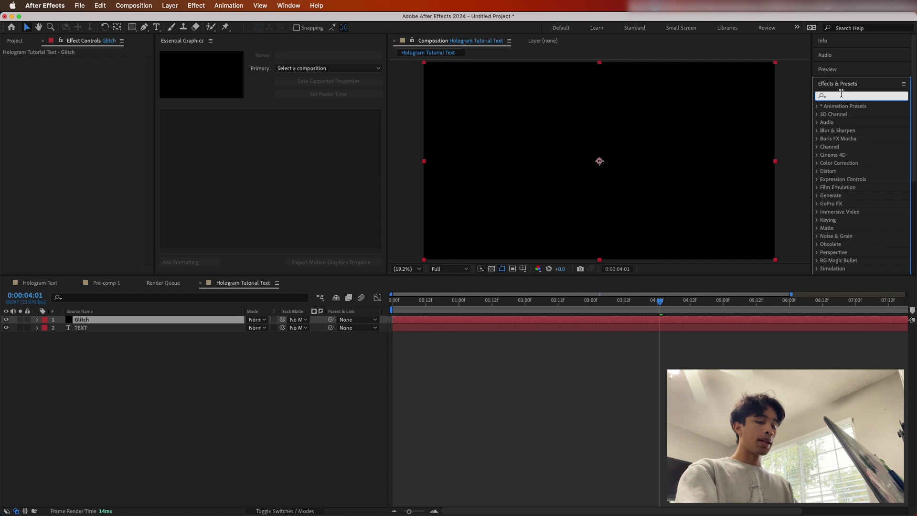
text(fract)
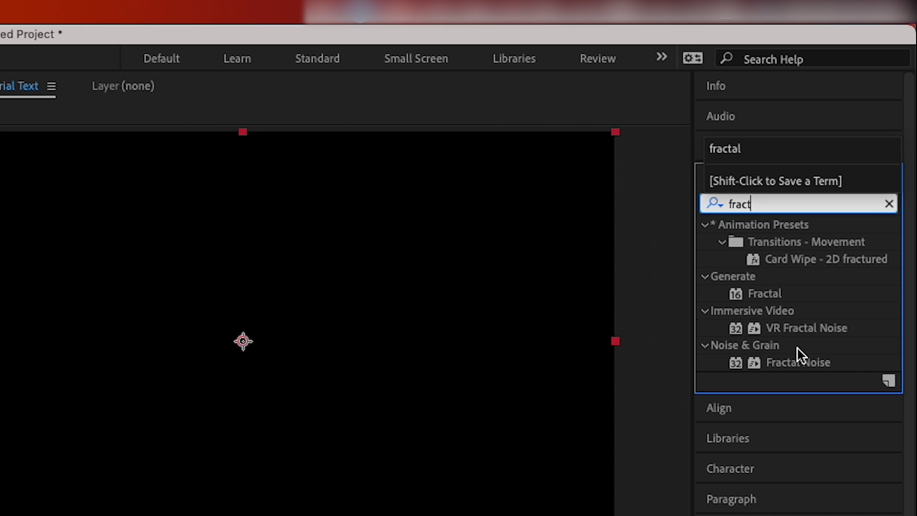
click(821, 362)
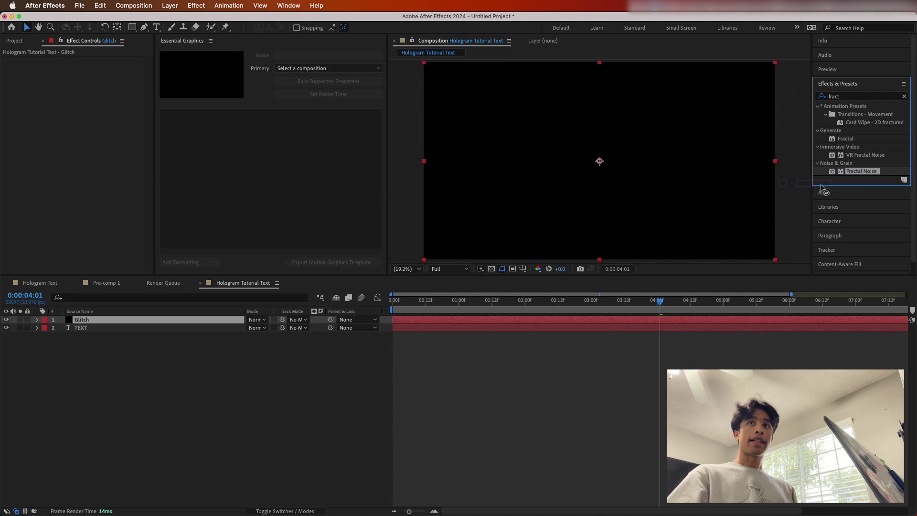
drag(822, 359, 86, 515)
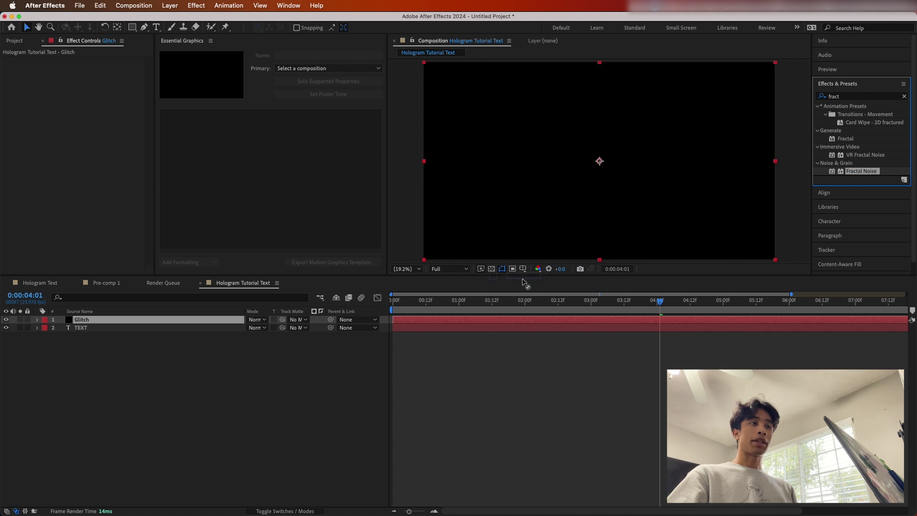
drag(525, 283, 241, 323)
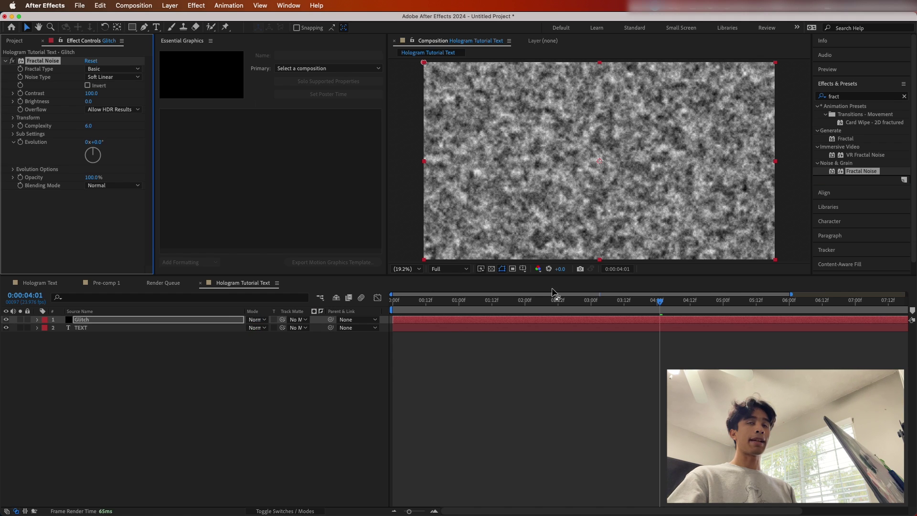
- Set the Fractal Noise's Noise Type to Block on the Glitch solid
click(111, 78)
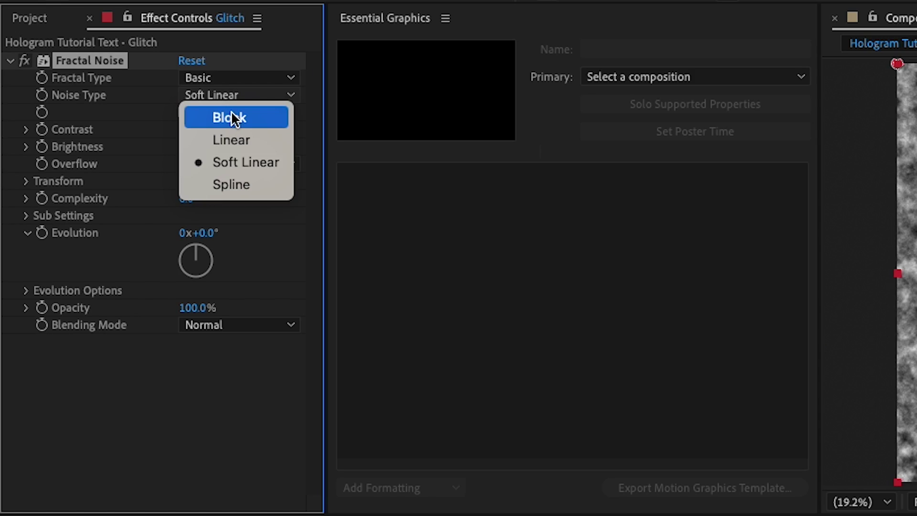
click(110, 87)
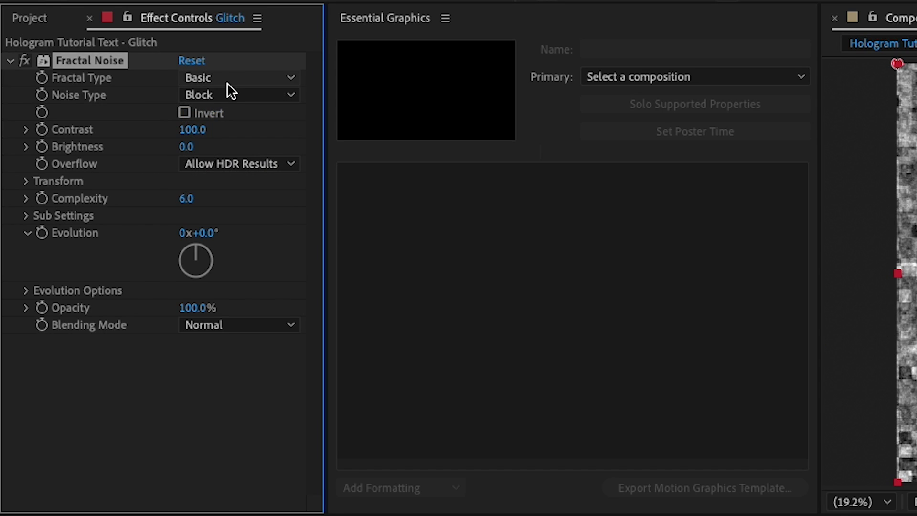
- Set the Fractal Noise's Fractal Type to Max, raise its Contrast to 196 and invert the noise
click(223, 77)
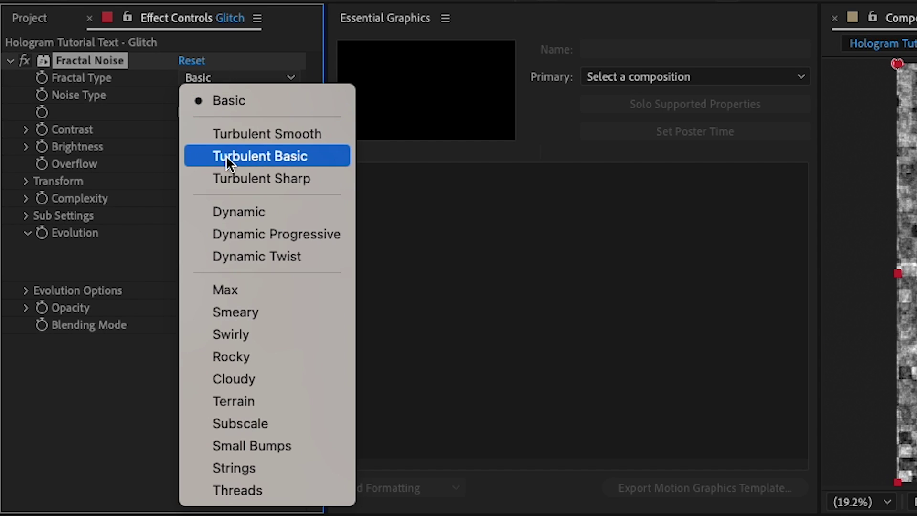
click(263, 291)
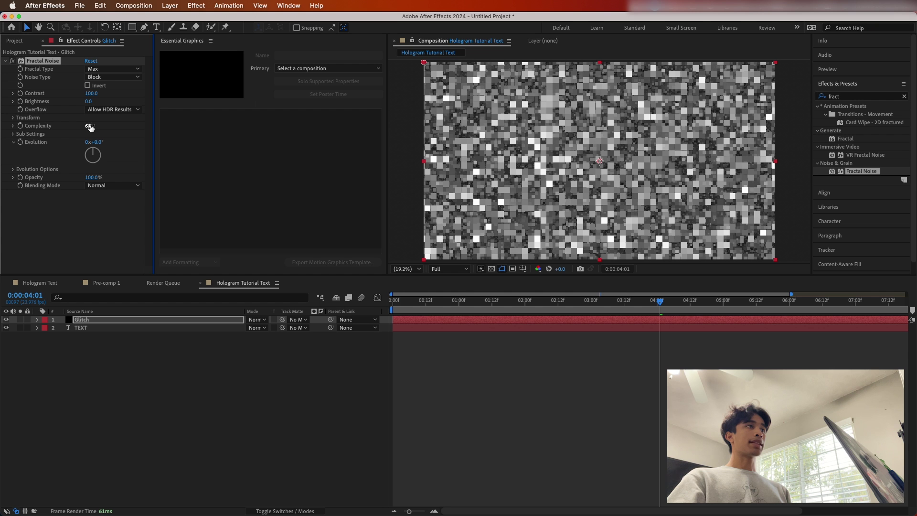
drag(192, 130, 246, 128)
click(184, 113)
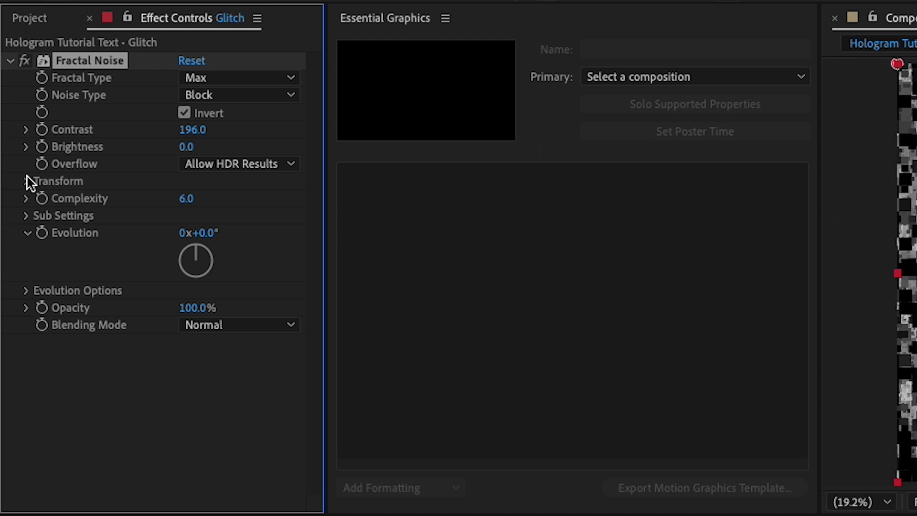
- Turn off Uniform Scaling for the Fractal Noise, stretch Scale Width to 1489 and set Brightness to 13
click(13, 117)
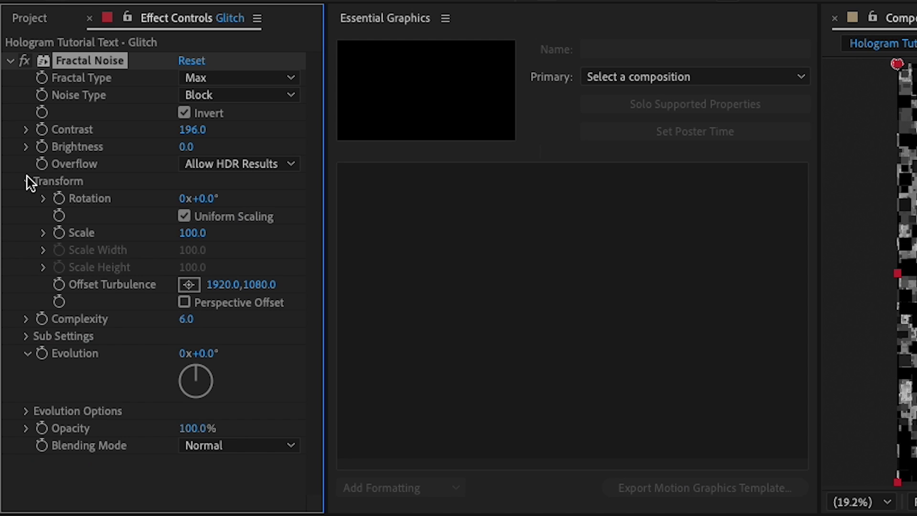
click(43, 233)
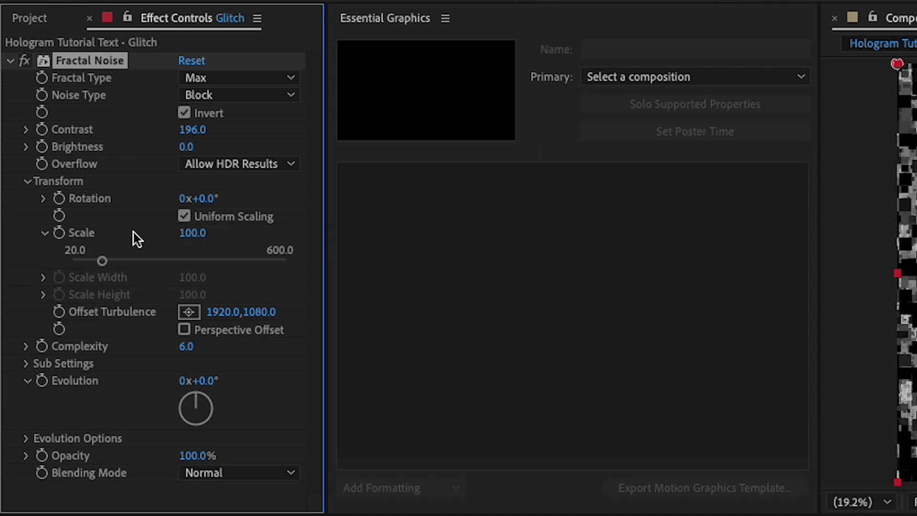
click(180, 219)
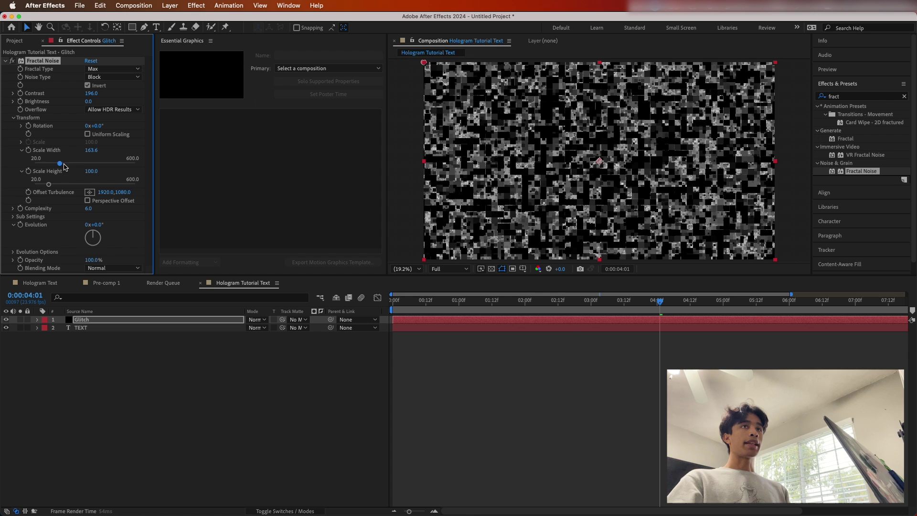
drag(51, 166, 288, 164)
key(super+z)
drag(109, 165, 492, 168)
drag(99, 153, 104, 110)
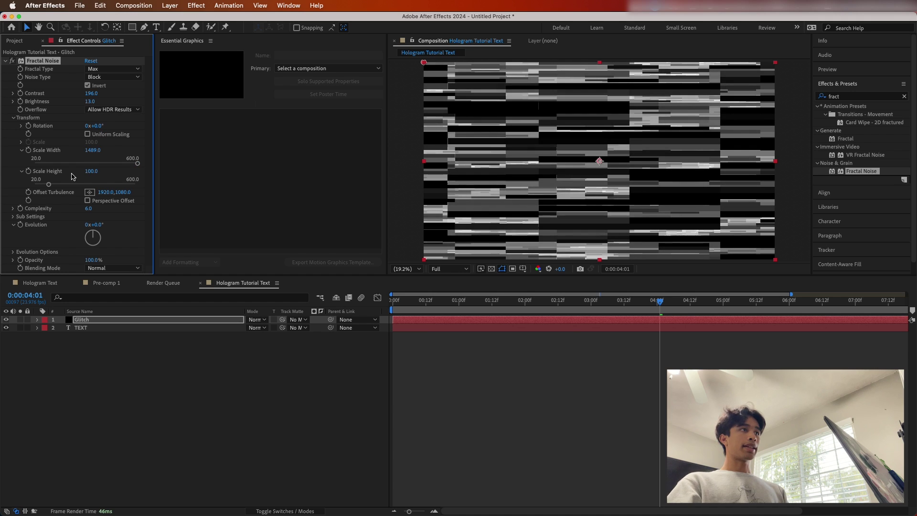
- Refine the Fractal Noise to Scale Height 50.4, Scale Width 1727, Contrast 630 and Brightness 77, and preview it from the start
drag(50, 185, 42, 186)
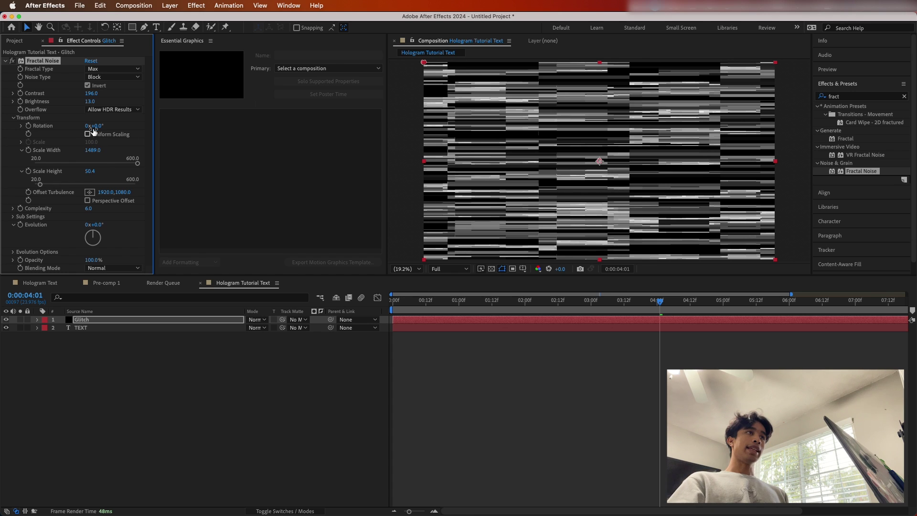
click(93, 151)
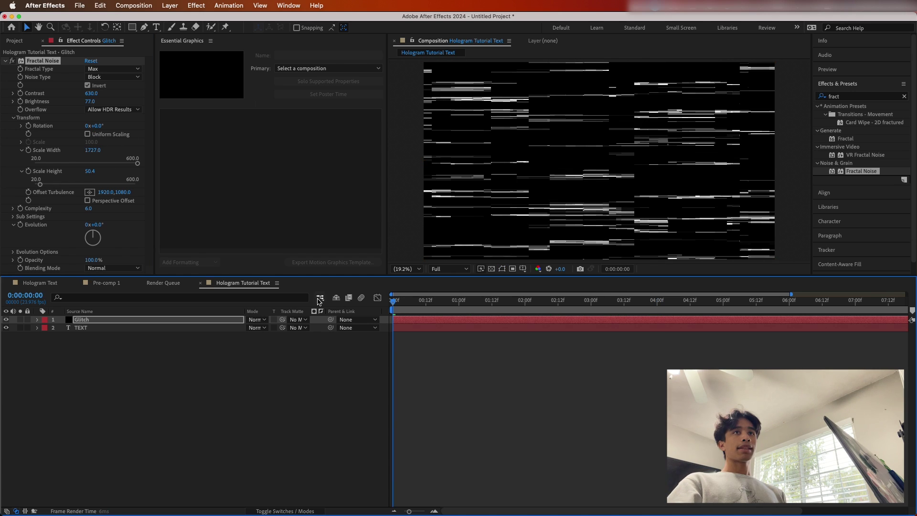
key(space)
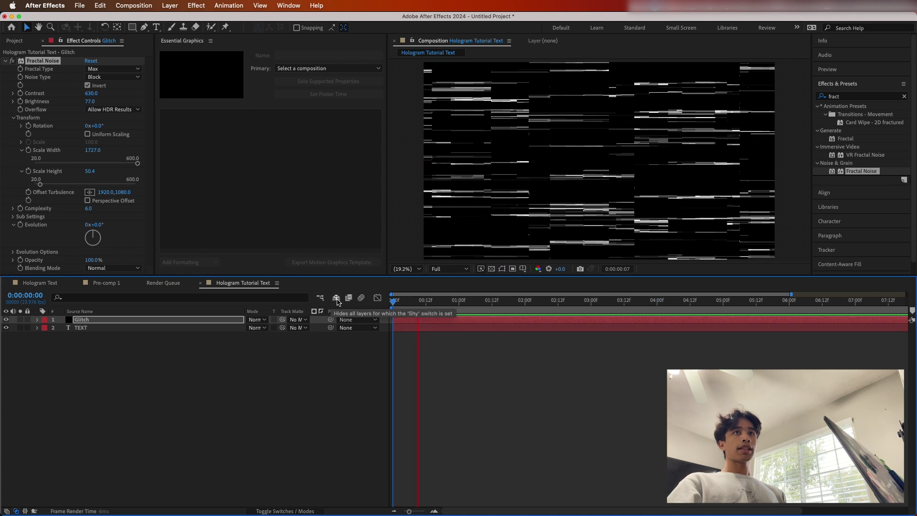
key(space)
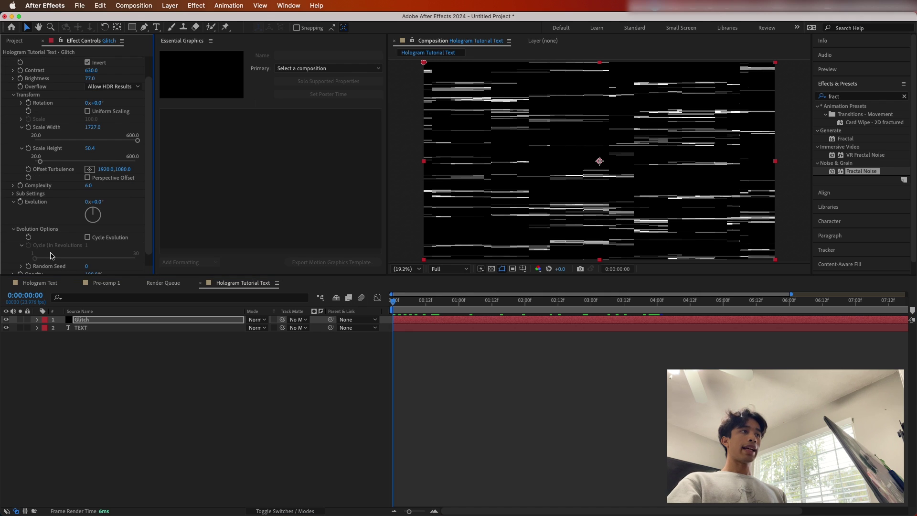
- Keyframe the Fractal Noise's Random Seed from 0 at the composition start to 200 at 0:00:09:23
click(14, 233)
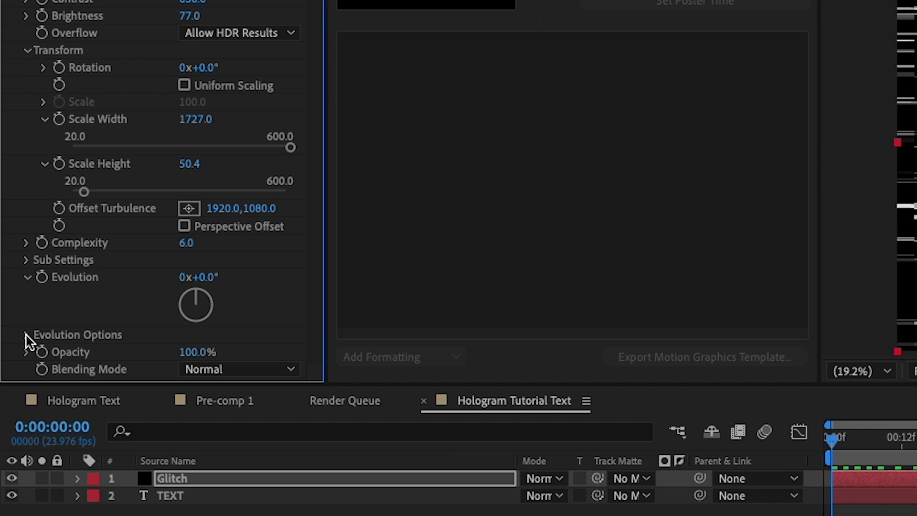
click(27, 335)
scroll(143, 358, down, 2)
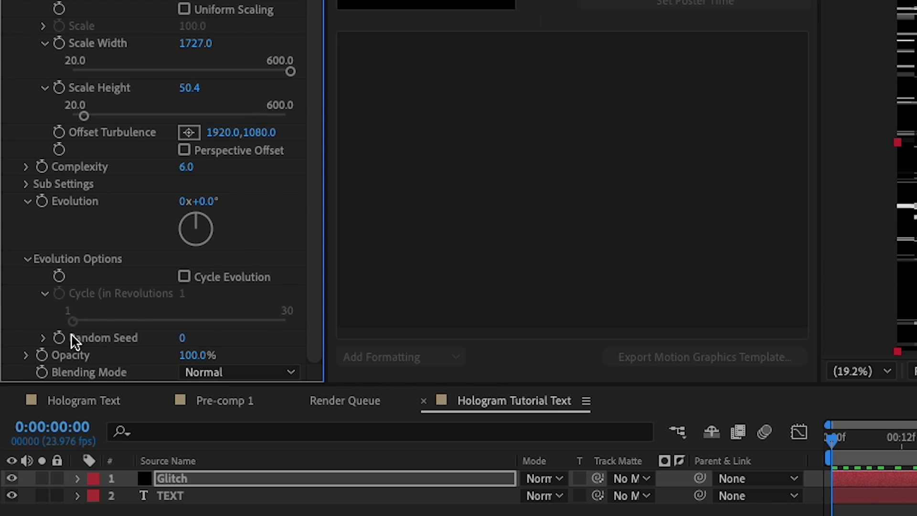
click(60, 337)
key(End)
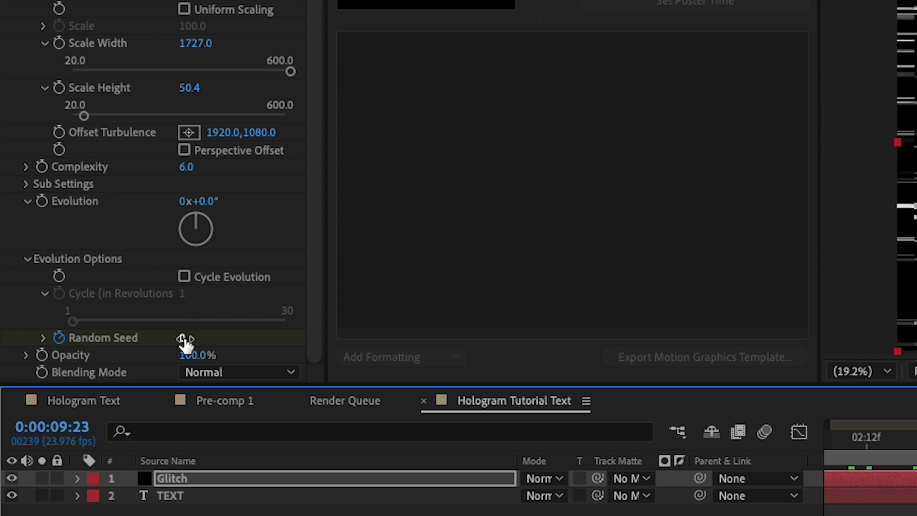
click(87, 253)
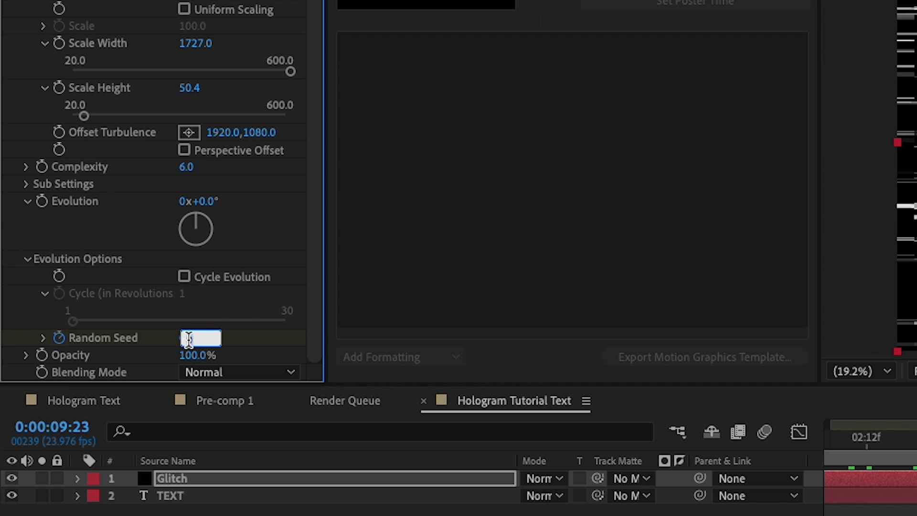
text(200)
key(Return)
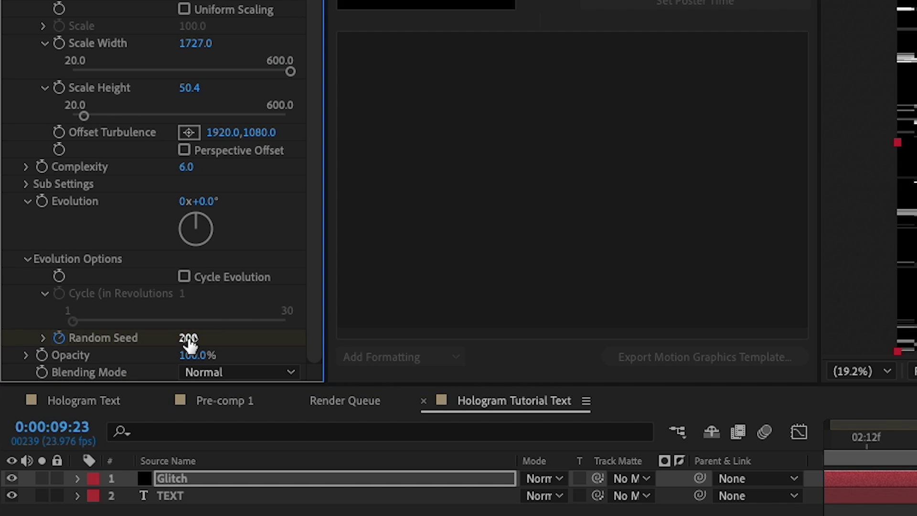
- Preview the animated glitch noise from the start of the composition
key(Home)
key(space)
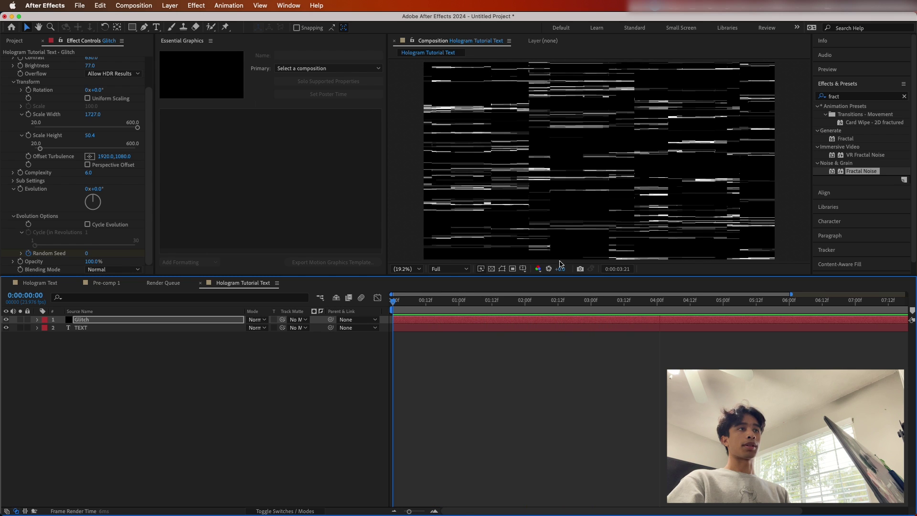
key(space)
- Pre-compose the Glitch layer as Glitch Final, leaving all attributes in Hologram Tutorial Text
click(158, 322)
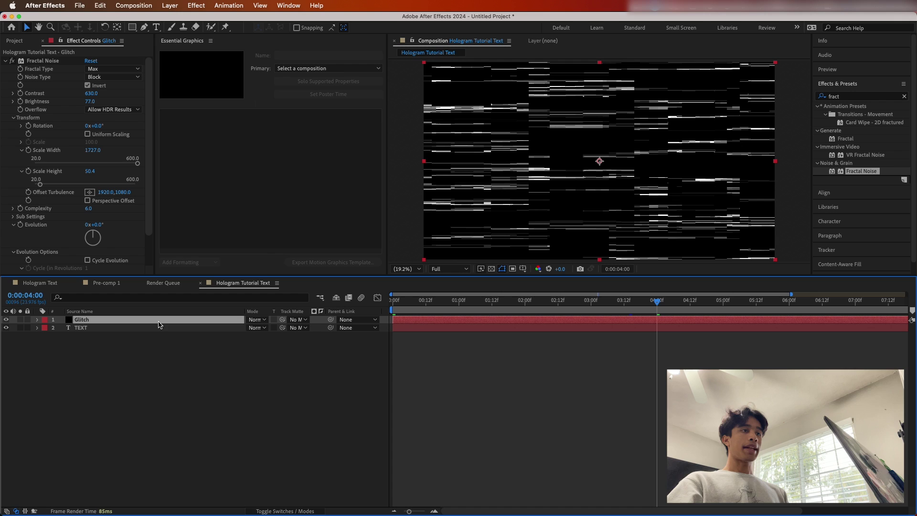
right_click(158, 322)
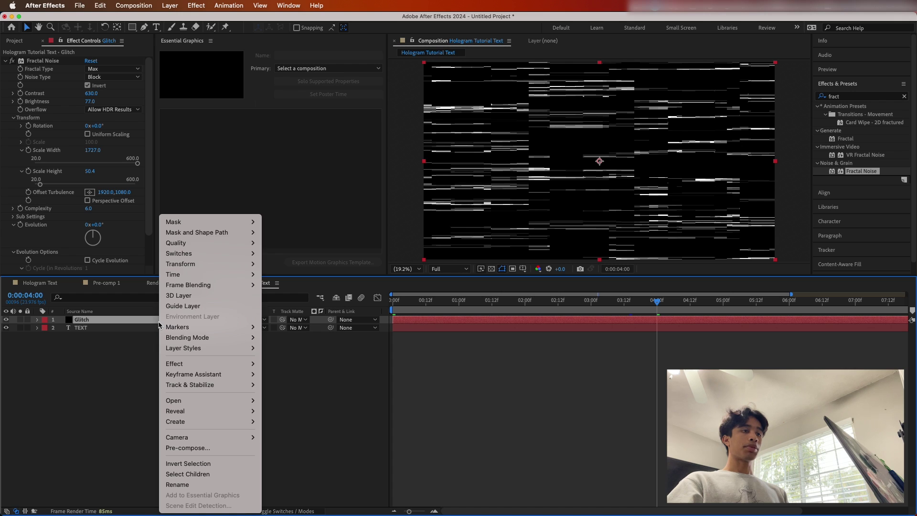
click(191, 448)
text(Glitch Final)
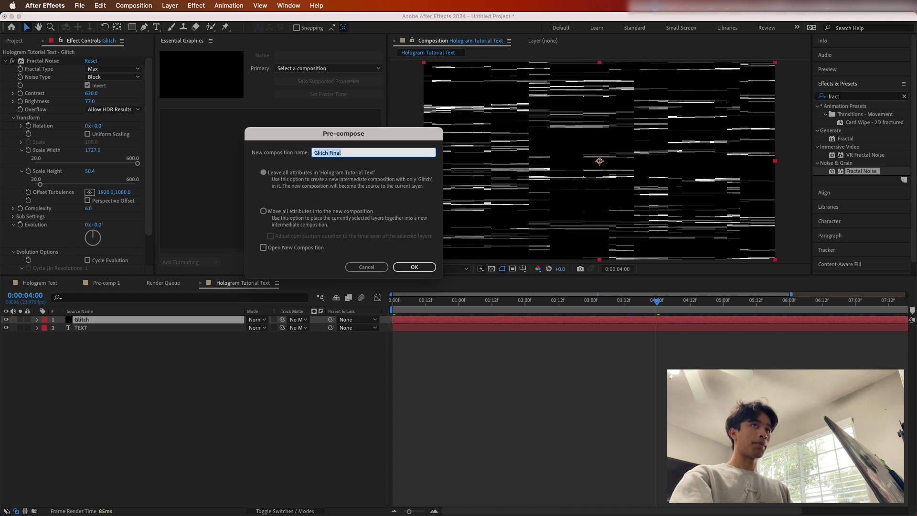
key(Return)
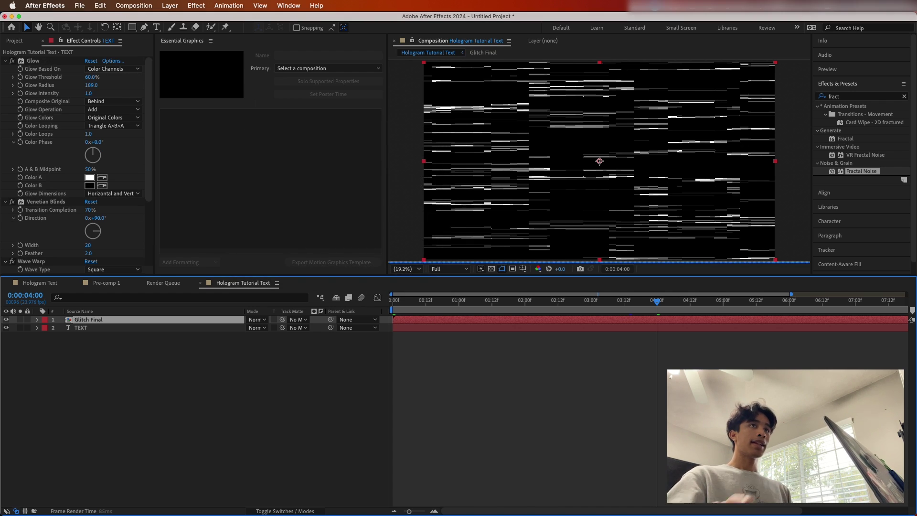
- Set the Glitch Final layer's blending mode to Classic Color Dodge and preview the result over the text
click(143, 319)
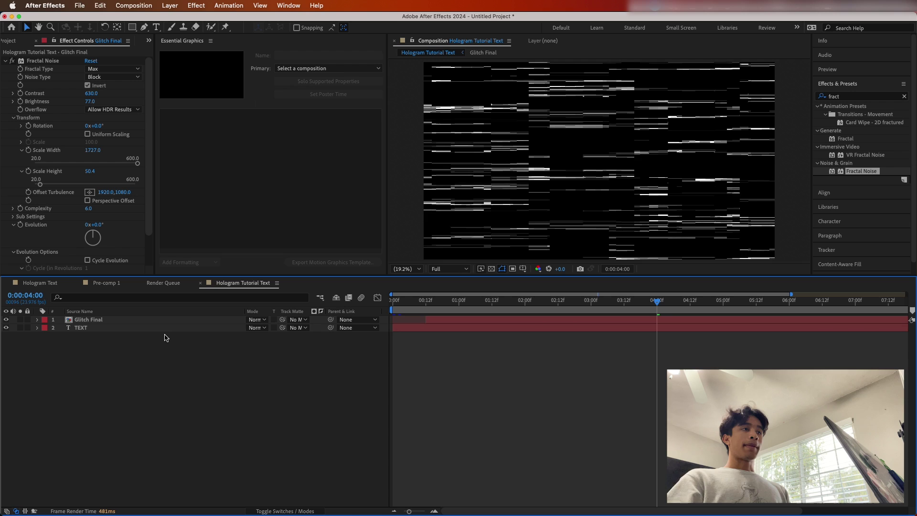
click(259, 319)
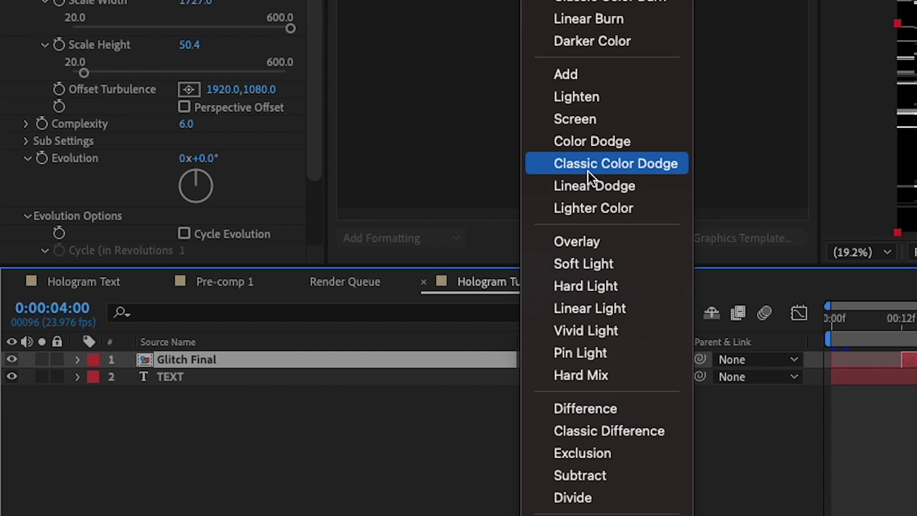
click(587, 170)
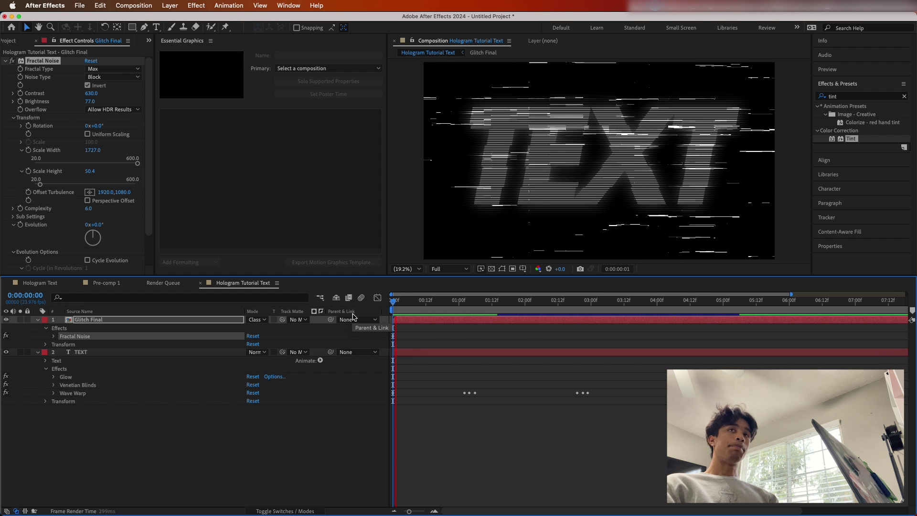
key(space)
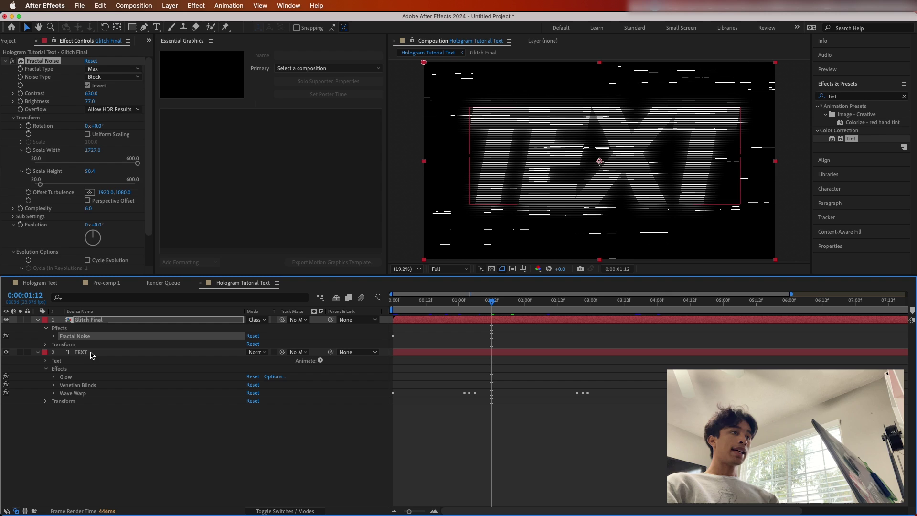
- Pre-compose the TEXT and Glitch Final layers together as Final, moving all attributes into the new composition
click(82, 353)
shift+click(95, 323)
right_click(96, 323)
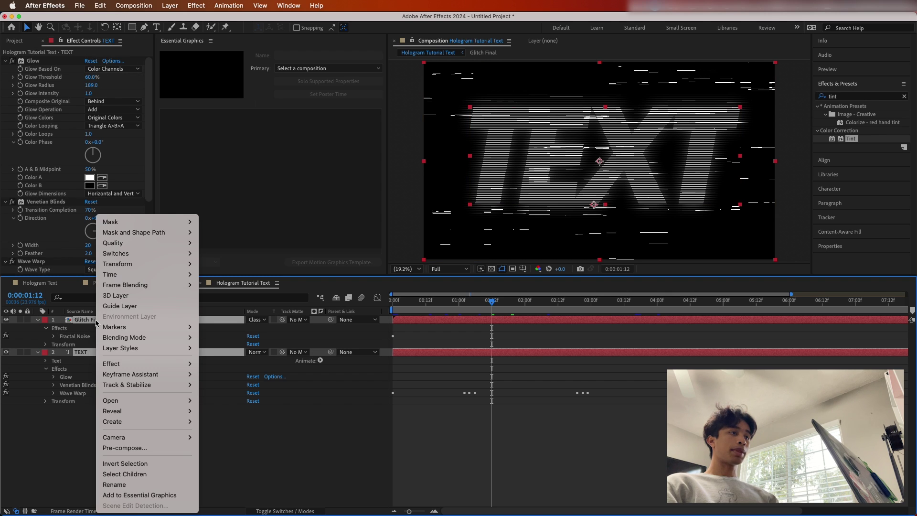
click(125, 448)
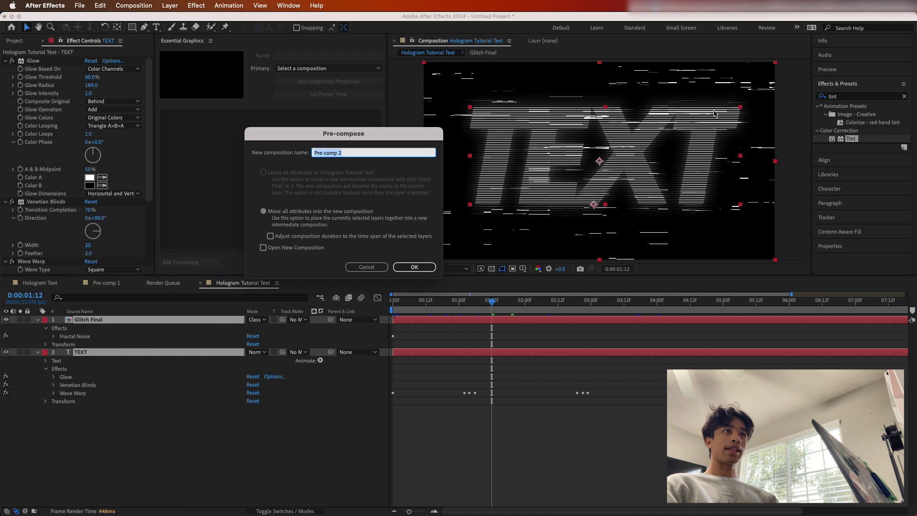
text(Final)
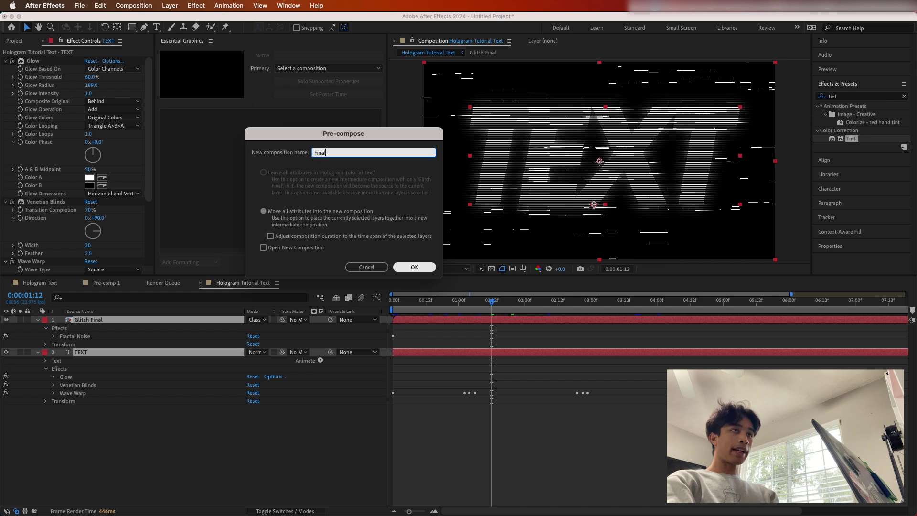
key(Return)
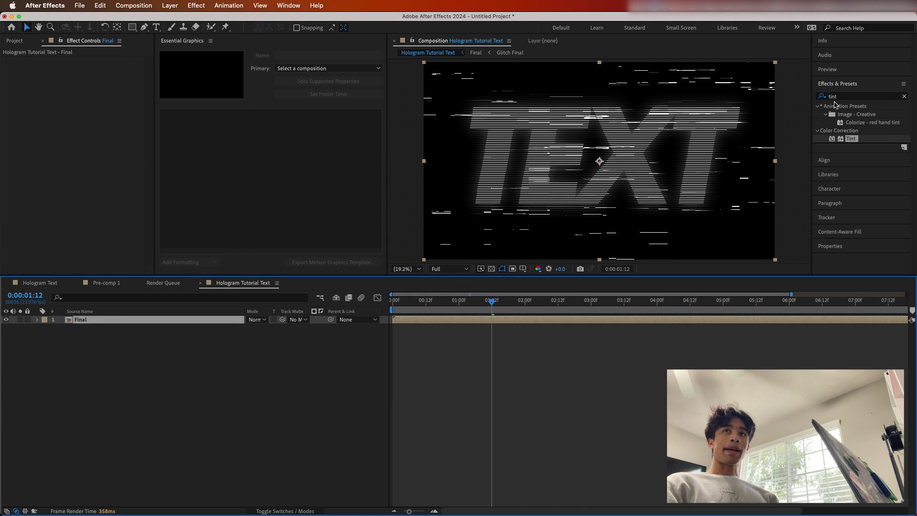
- Find the Tint effect and apply it to the Final layer
click(854, 97)
click(854, 97)
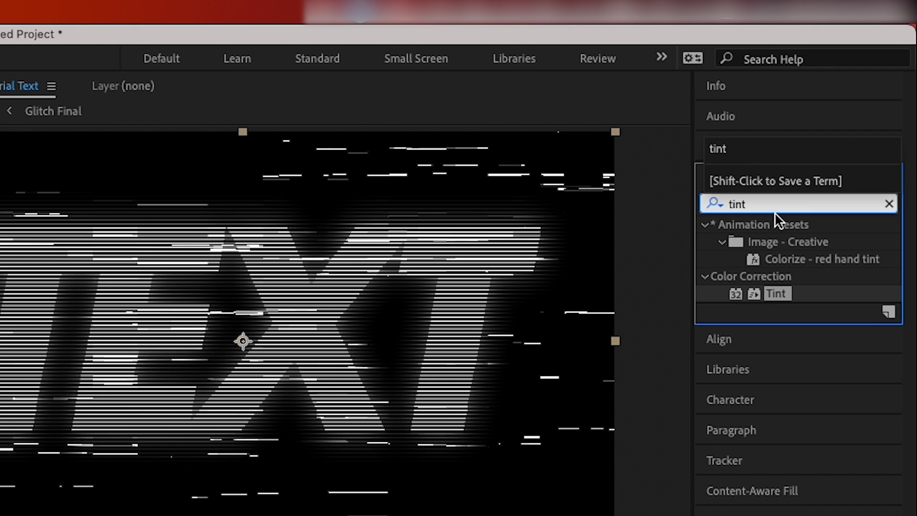
drag(778, 298, 27, 515)
drag(497, 321, 496, 322)
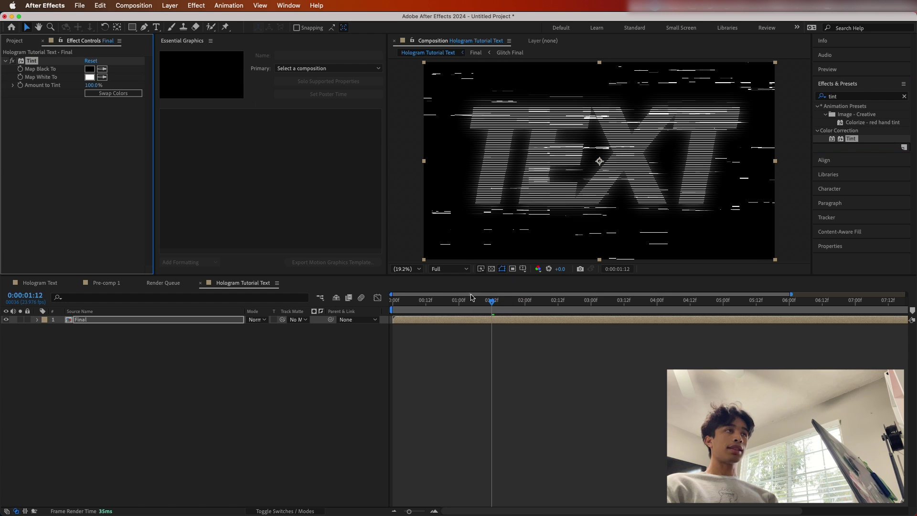
- Set the Tint's Map White To color to light blue 92E1FF
click(92, 78)
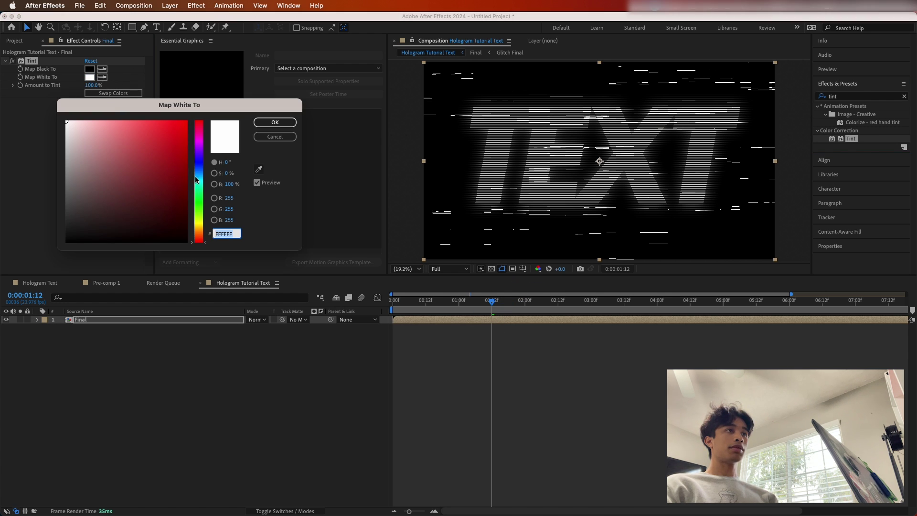
click(197, 176)
mouse_move(126, 127)
mouse_down()
mouse_move(99, 111)
mouse_move(117, 105)
mouse_up()
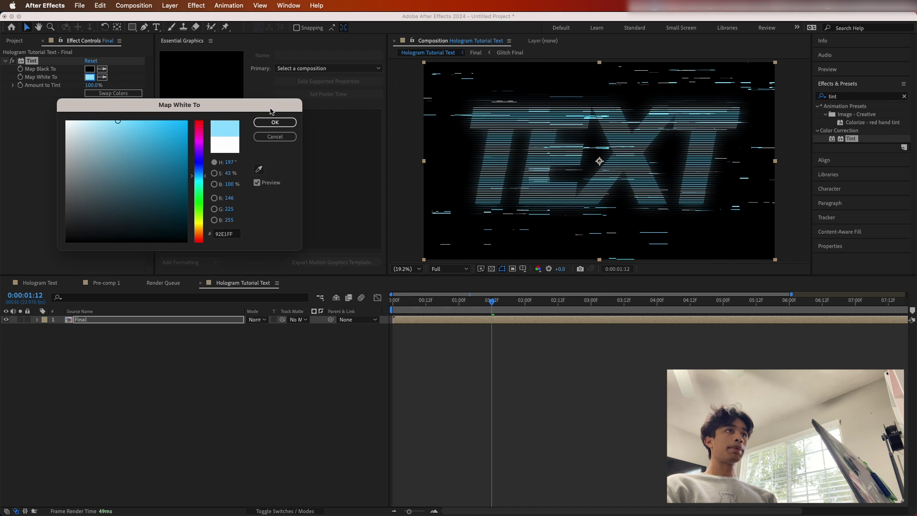
click(275, 122)
- Accept the tint color, then find the Glow effect and apply it to the Final layer
click(837, 96)
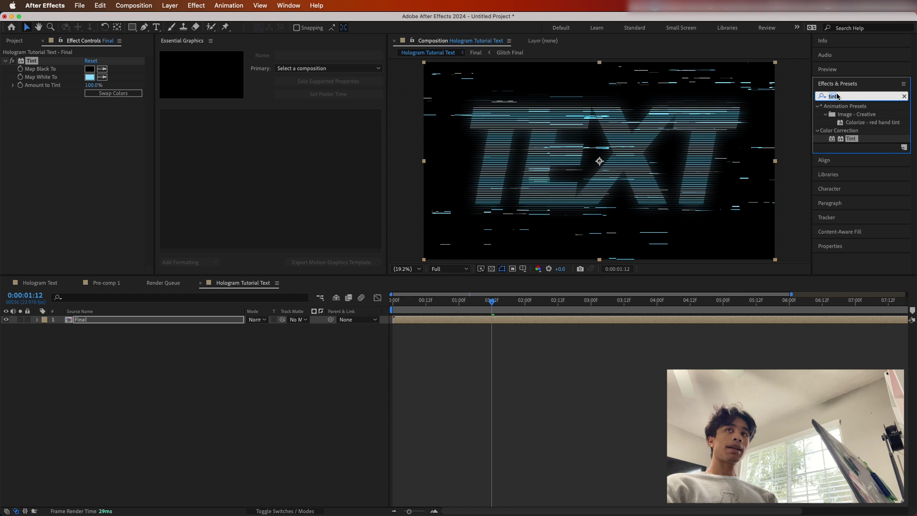
text(glow)
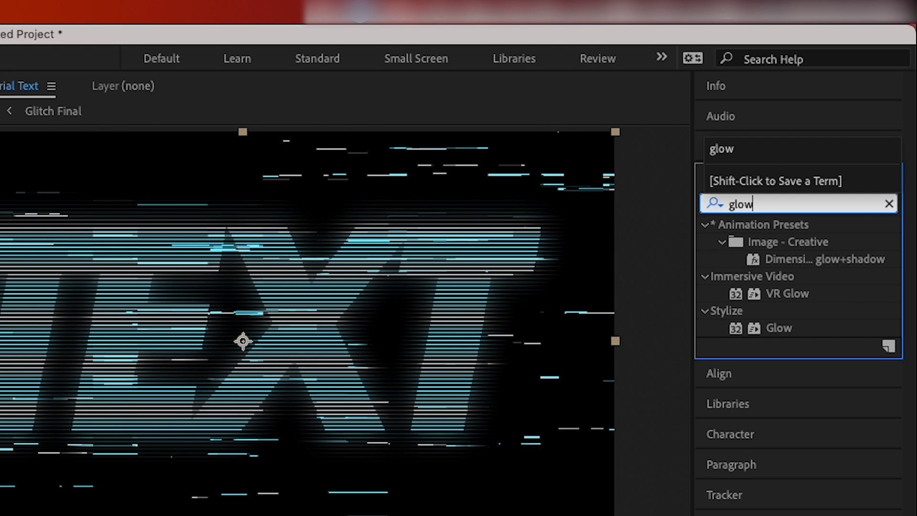
drag(778, 327, 179, 515)
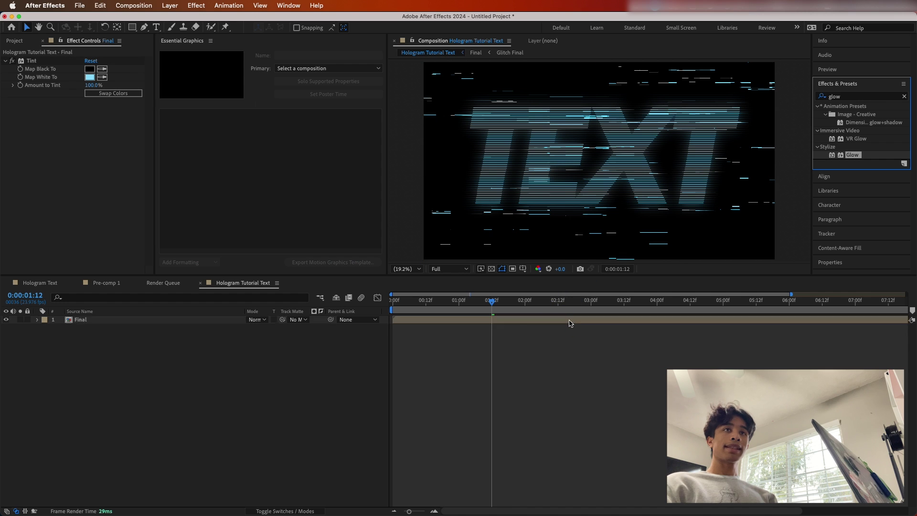
drag(569, 324, 569, 323)
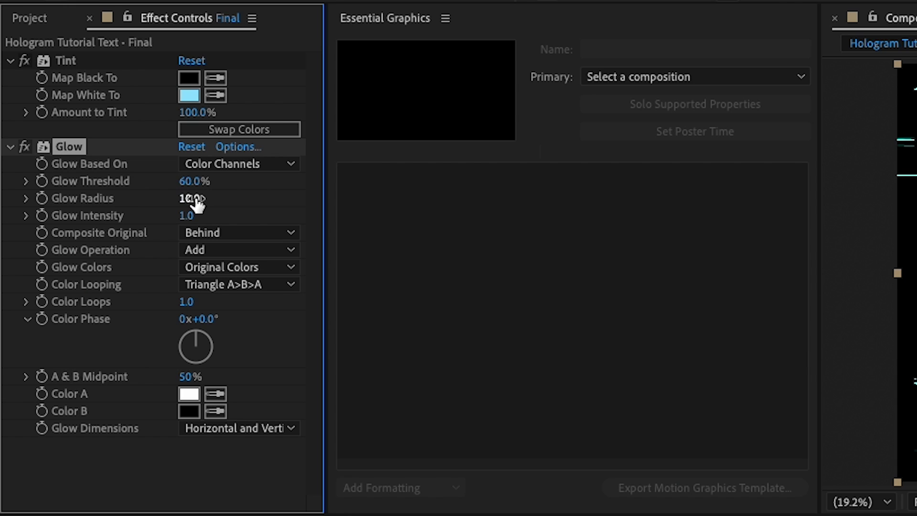
- Set the Final layer's Glow Radius to 496 and Glow Threshold to 14.1%, and preview the animation from the start
drag(95, 126, 226, 124)
drag(477, 196, 664, 186)
drag(193, 181, 89, 199)
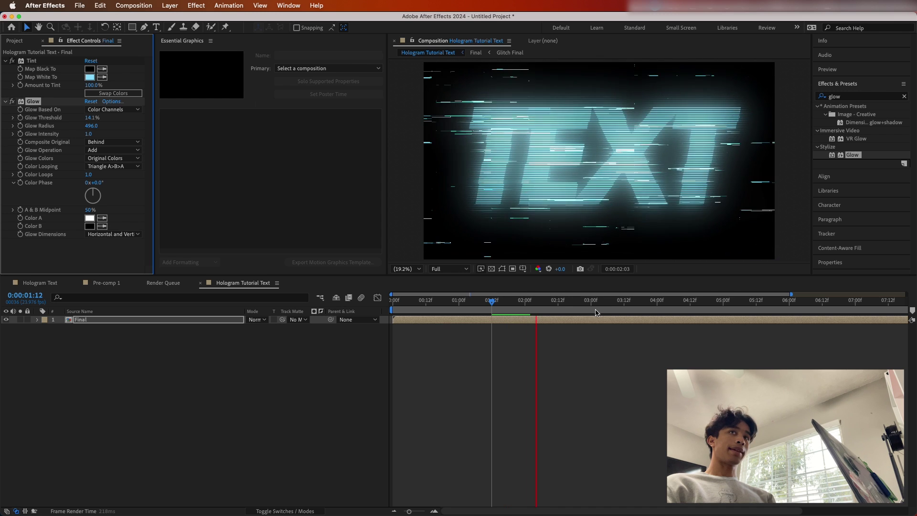
click(336, 324)
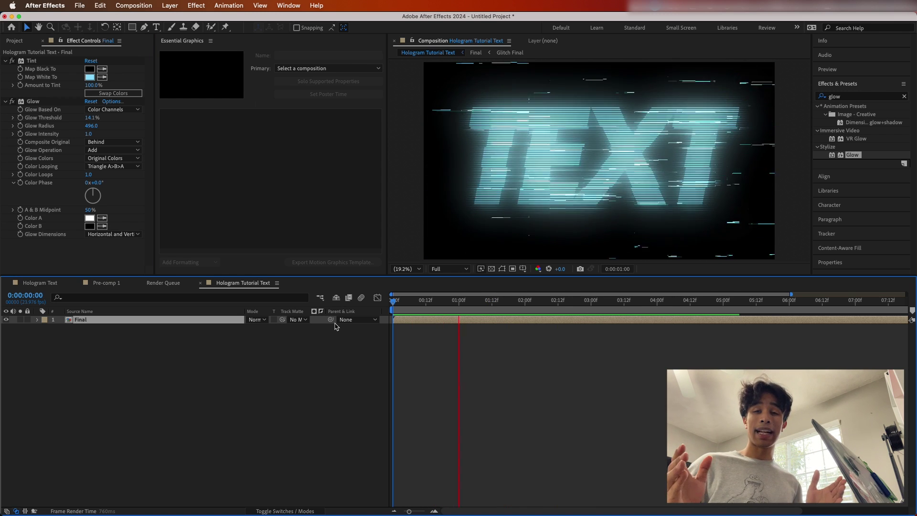
key(space)
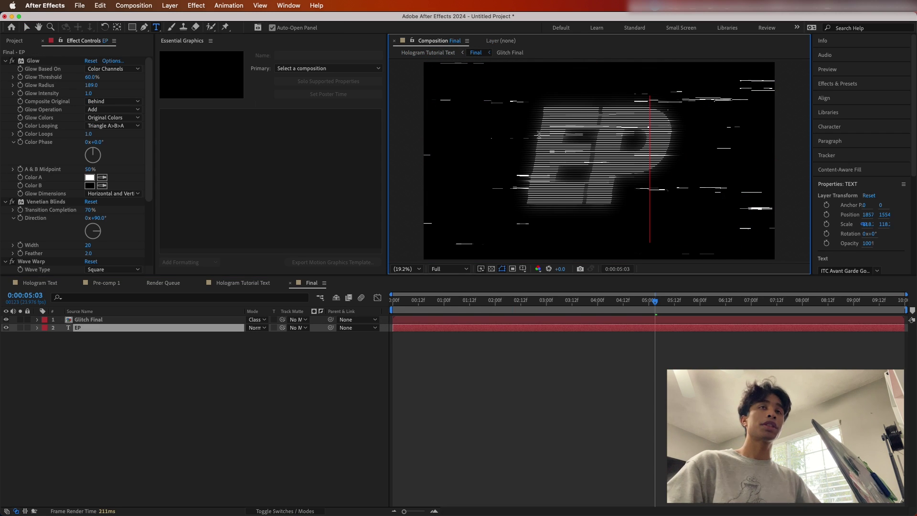
- Return to the Hologram Tutorial Text composition to check the replaced text EP with the tint and glow
click(230, 282)
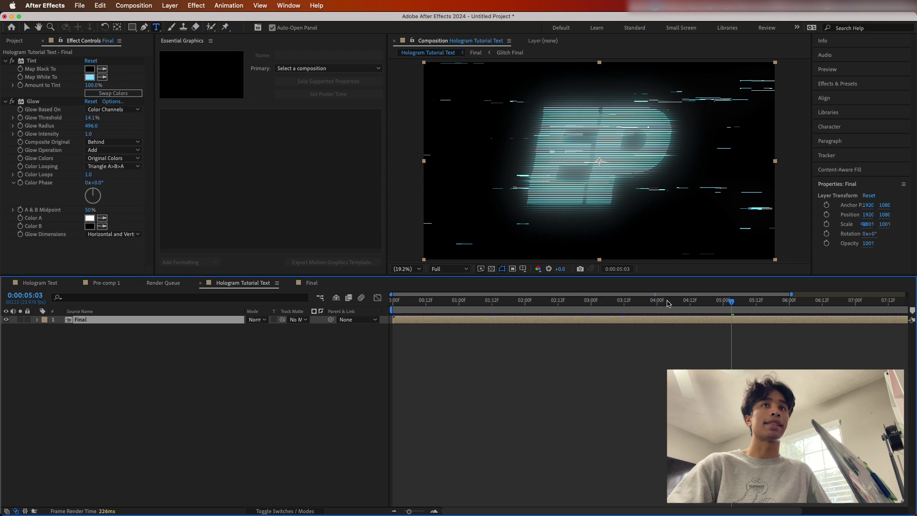